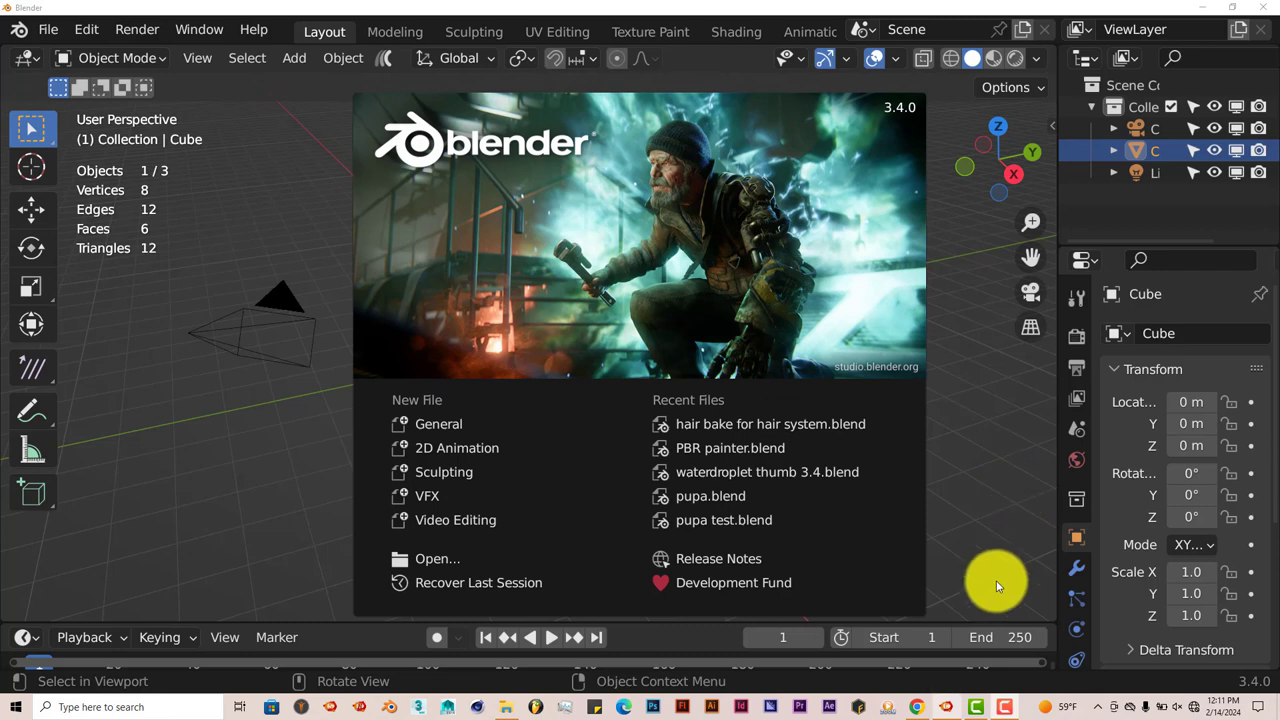
Step: Look at the Cloudscapes V2 product page in Chrome and the downloaded CloudScapes folder in File Explorer
click(917, 708)
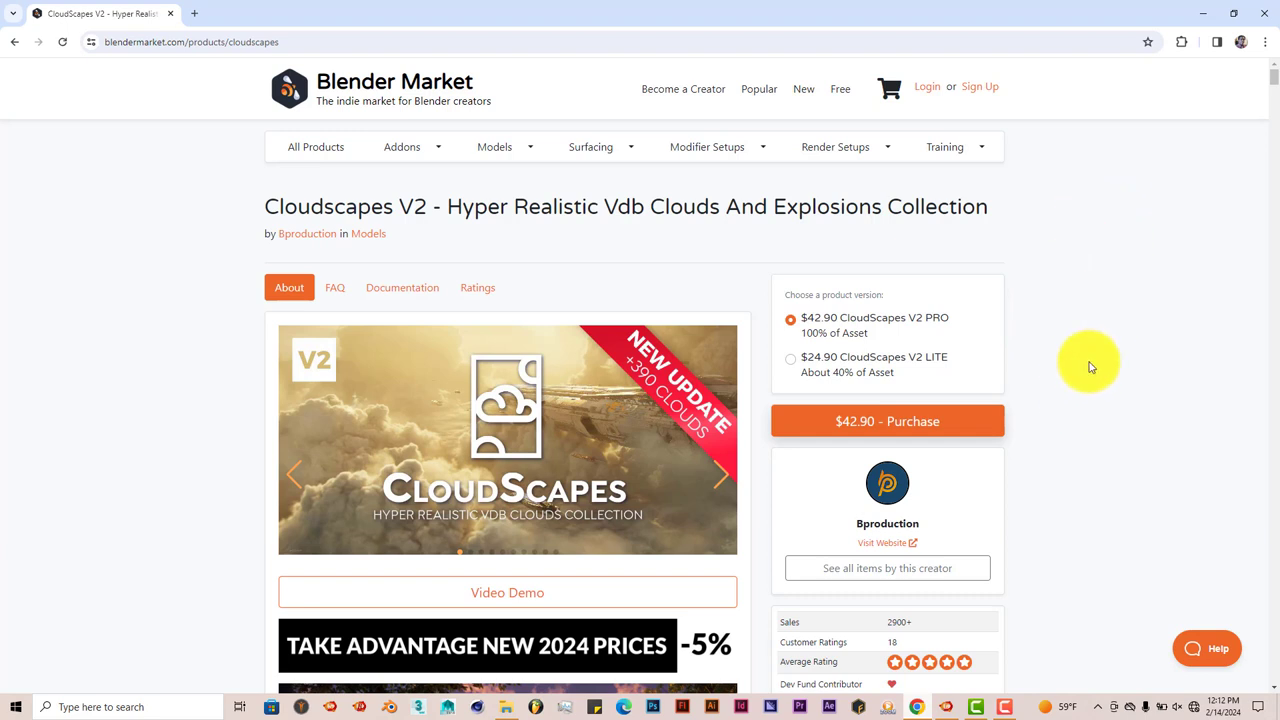
click(1207, 15)
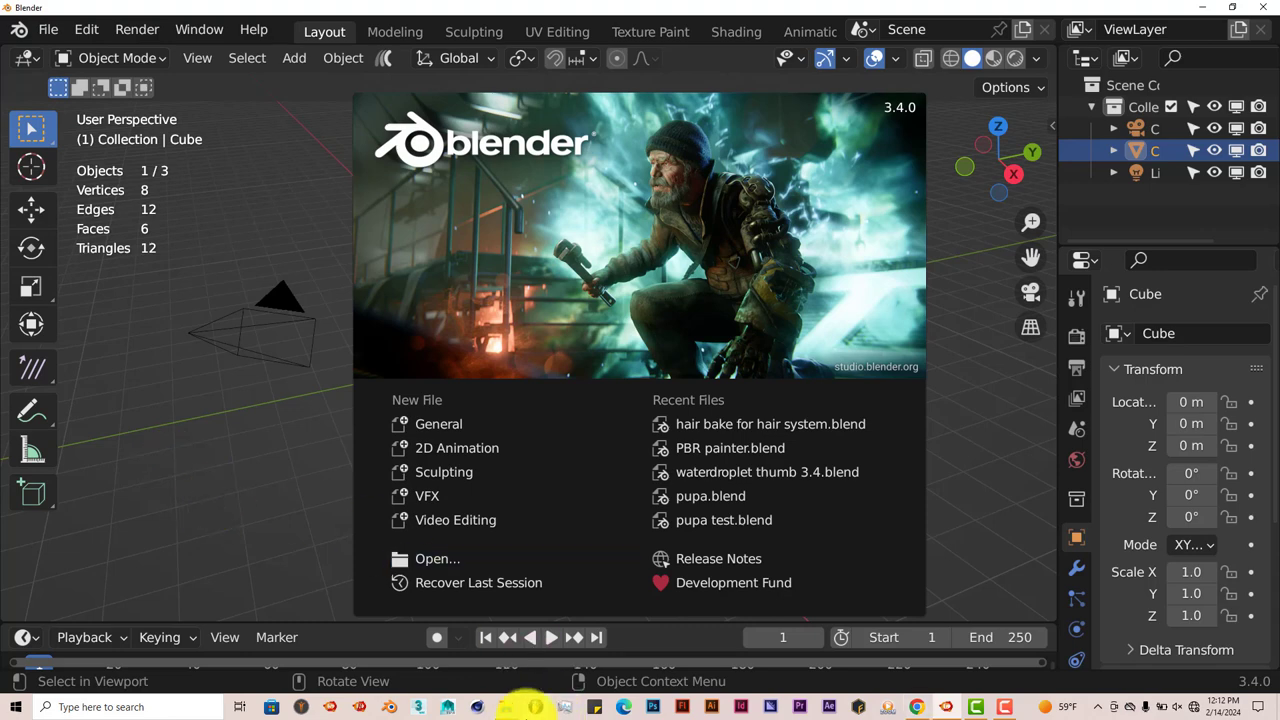
click(508, 707)
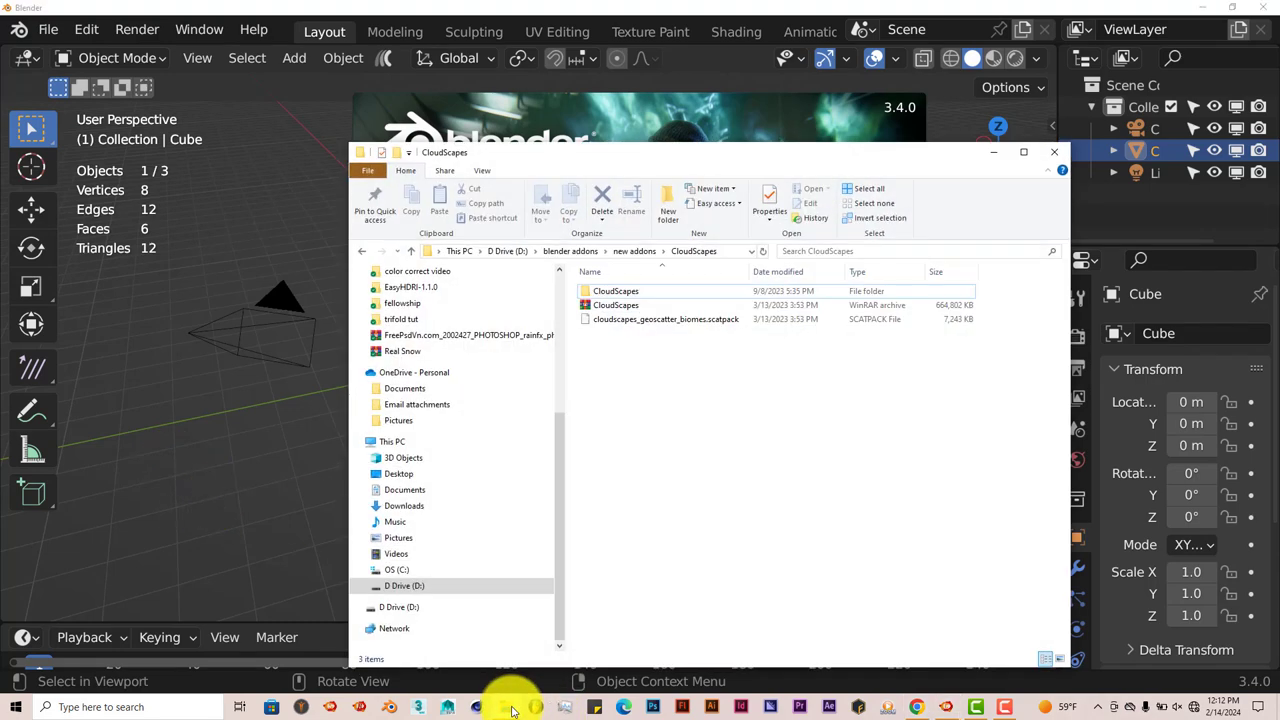
click(626, 295)
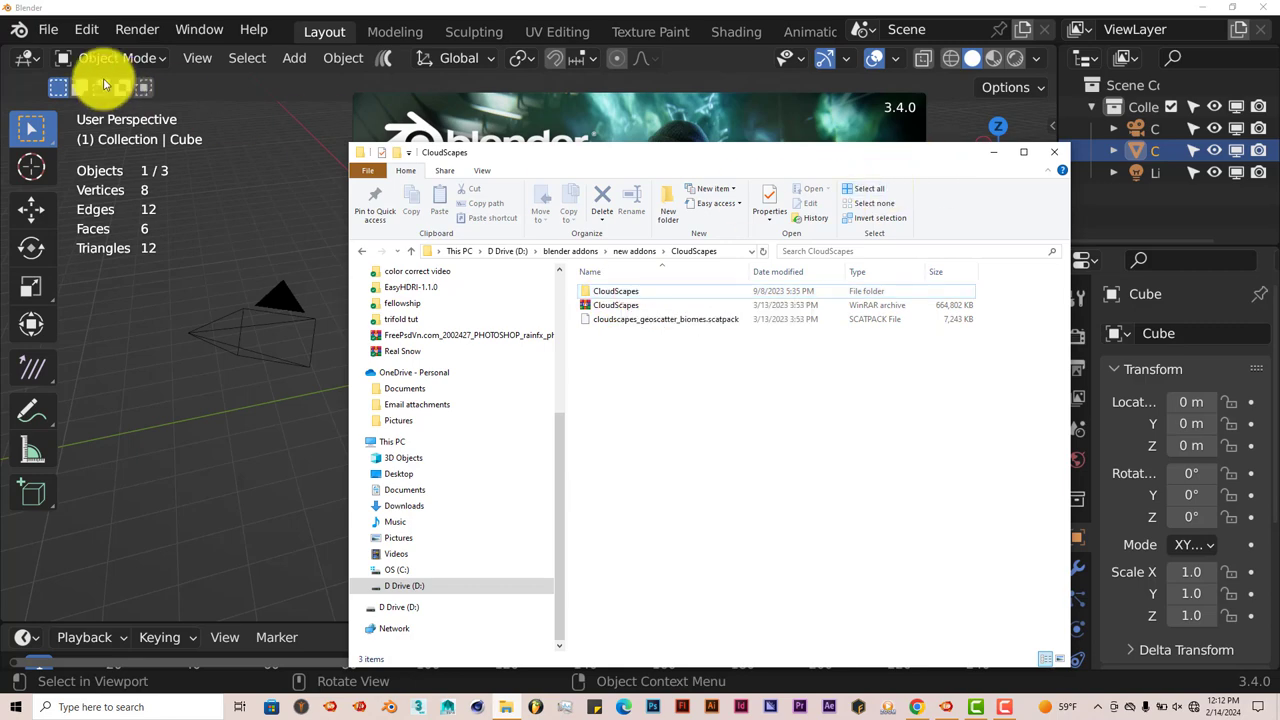
Step: Open the file path preferences in Blender and bring up the folder browser for a new asset library
click(86, 29)
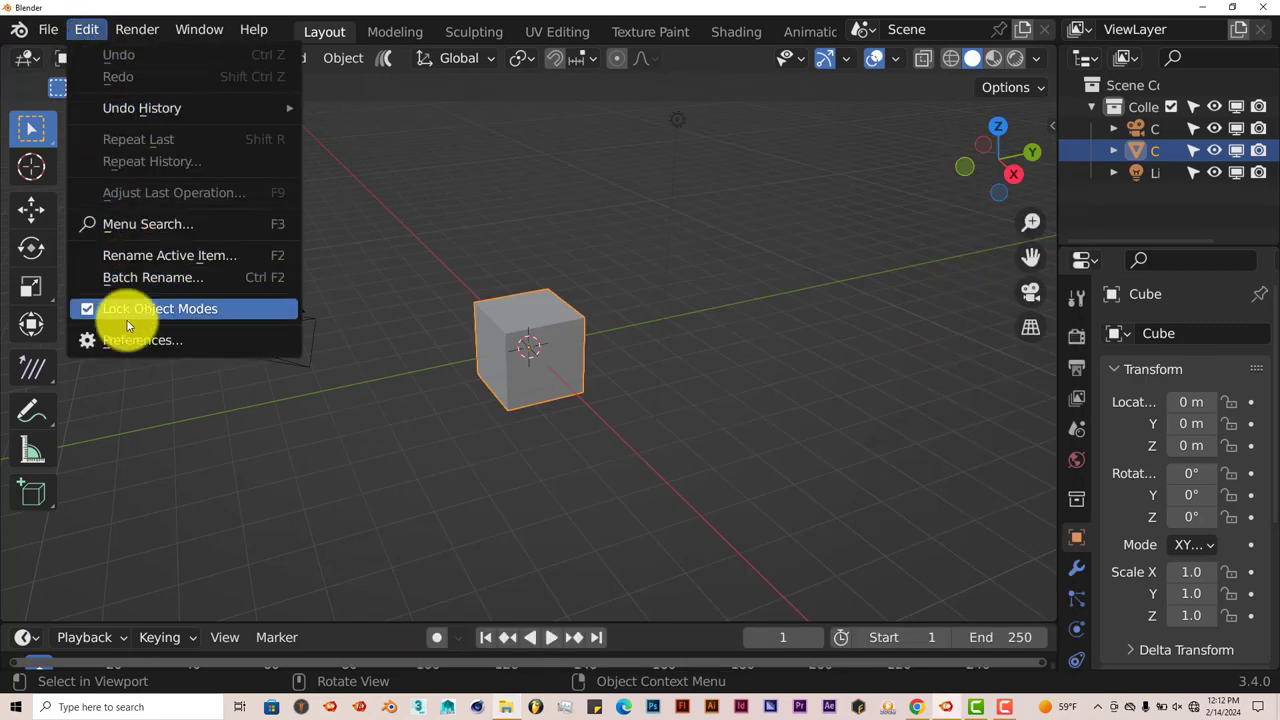
click(128, 340)
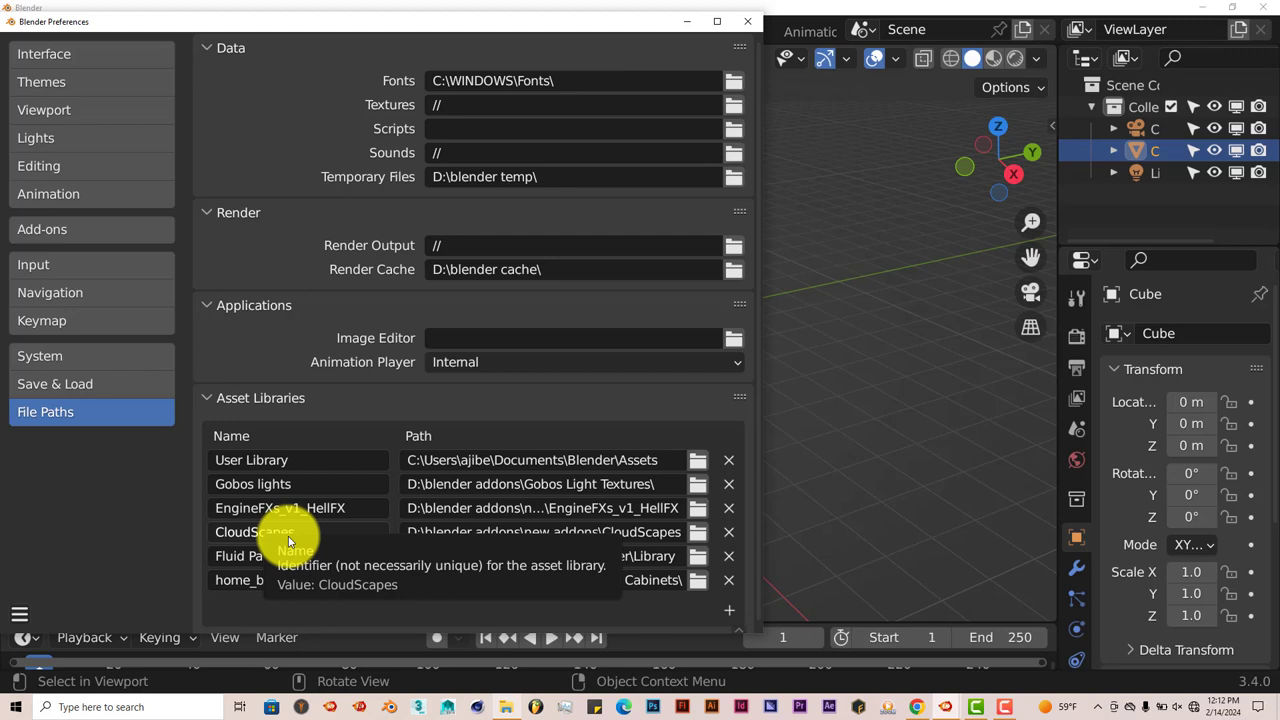
click(727, 611)
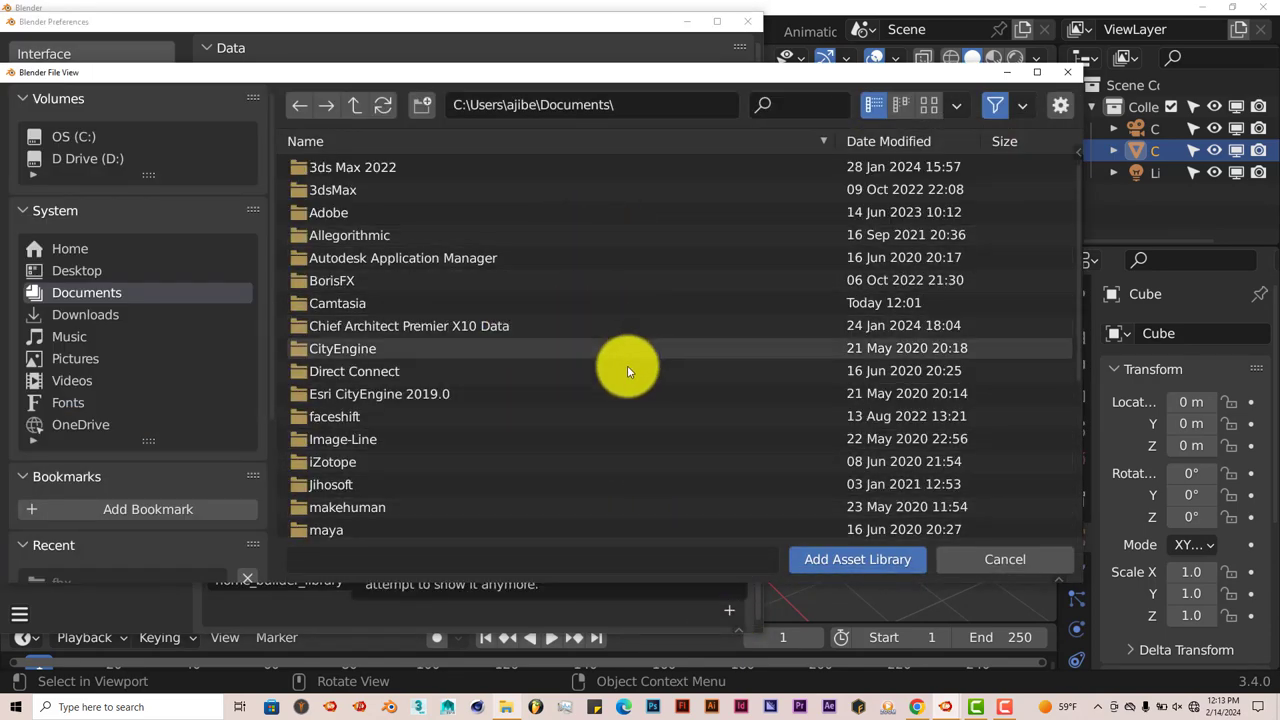
Step: Copy the path of the CloudScapes folder from File Explorer and get that window out of the way
click(507, 705)
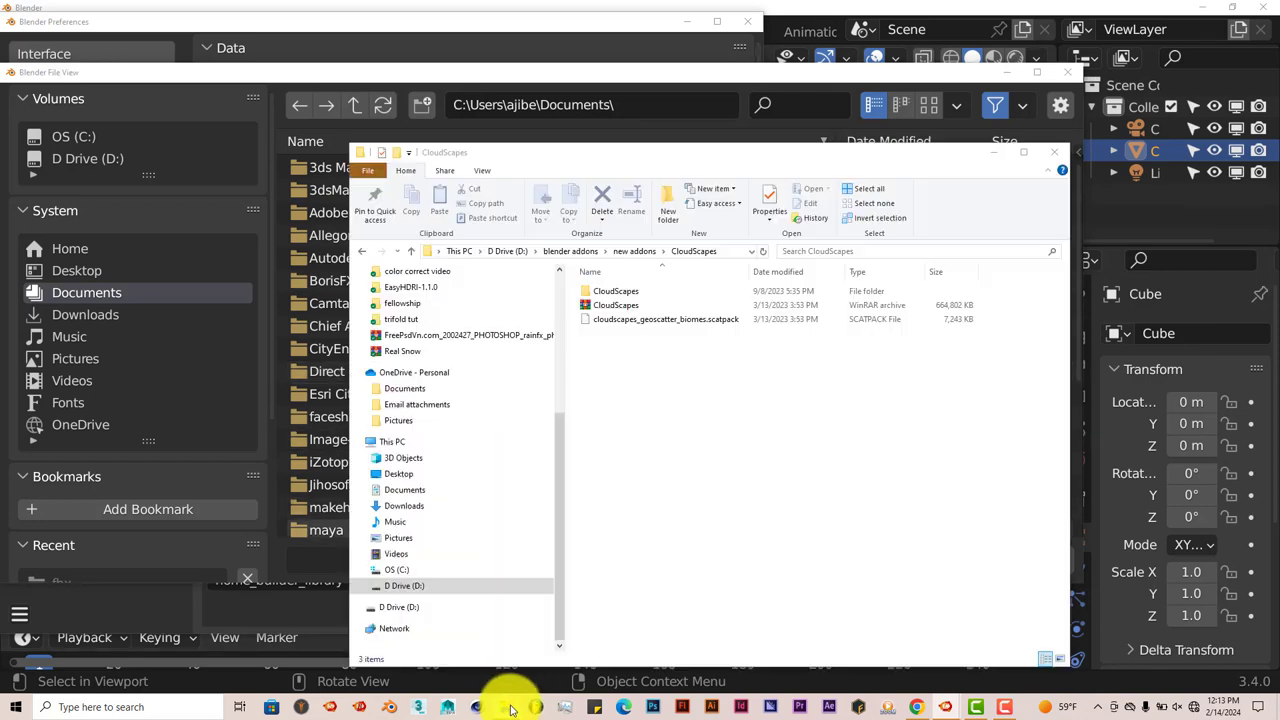
click(730, 252)
right_click(572, 251)
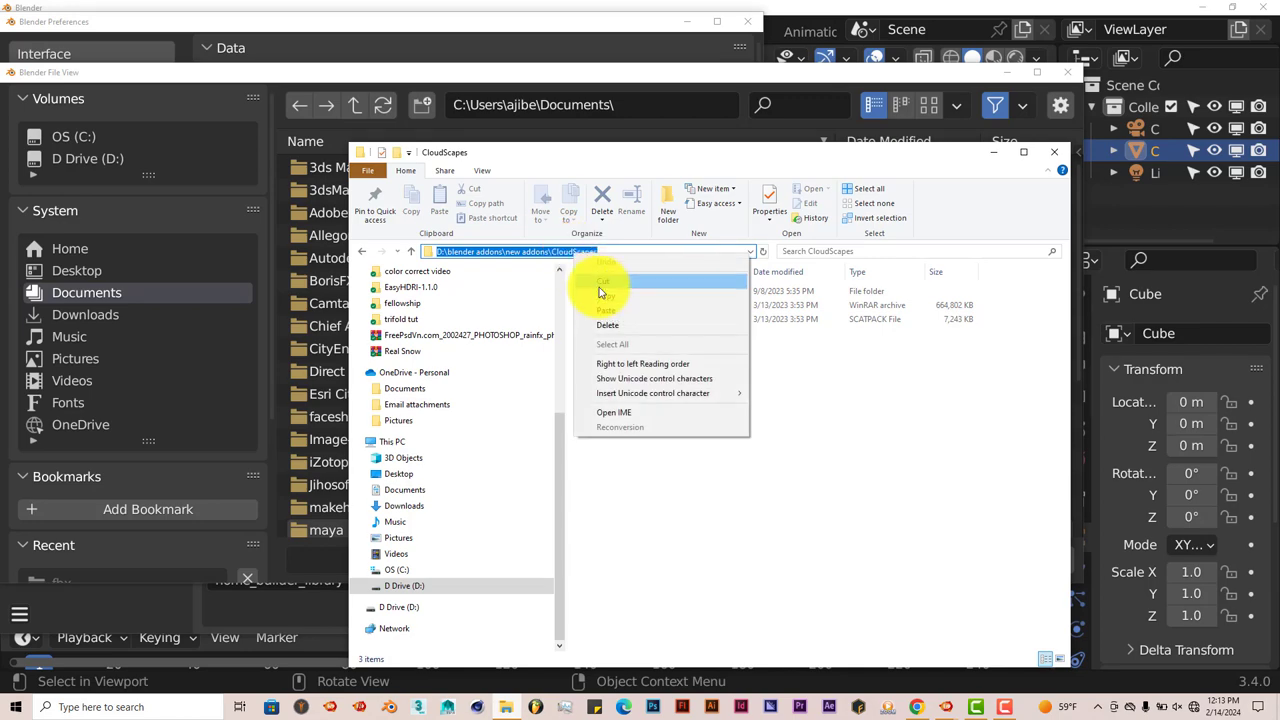
click(598, 296)
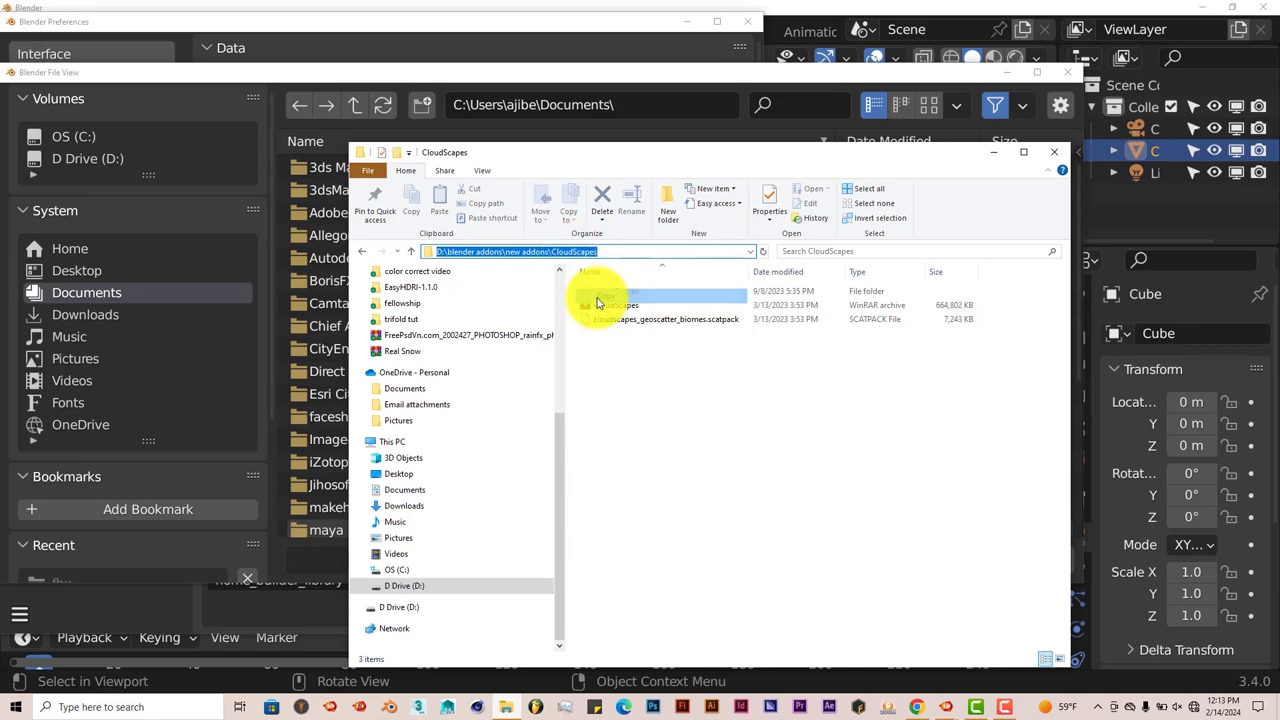
click(992, 152)
Step: Browse to D:\blender addons\new addons\CloudScapes for the new library, select its CloudScapes subfolder, and close the browser without adding it
click(671, 105)
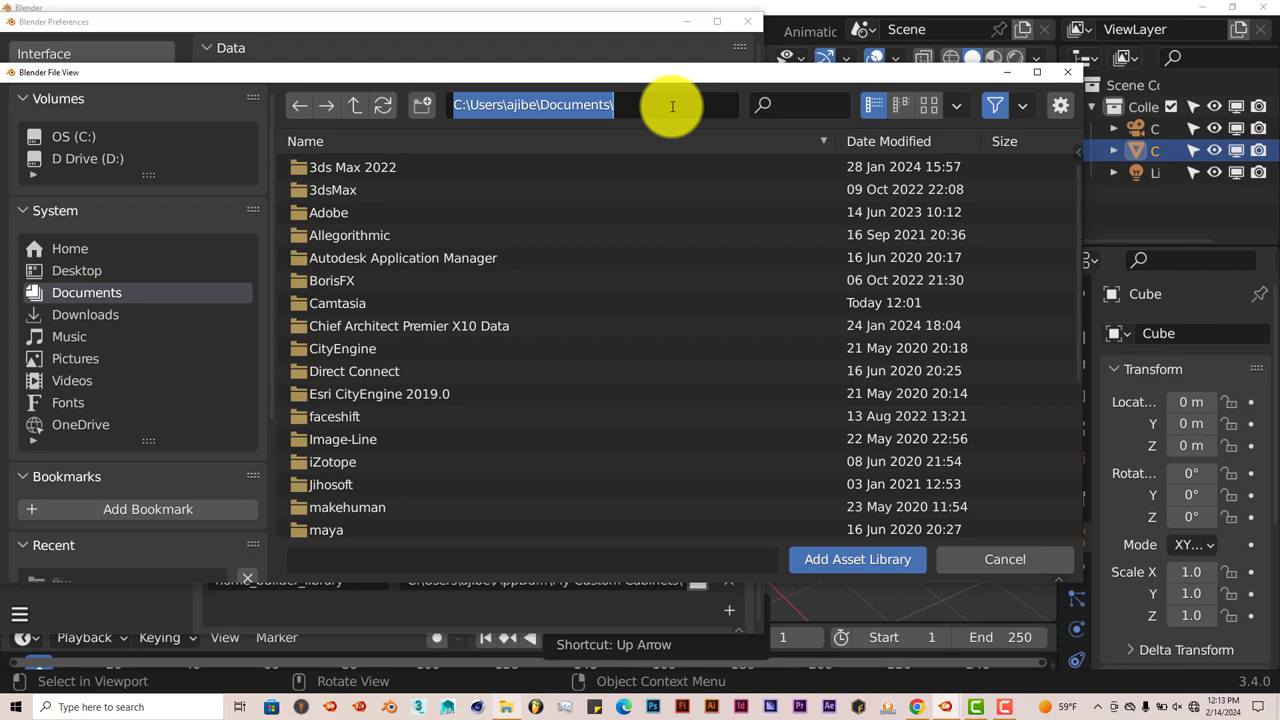
key(ctrl+v)
key(Return)
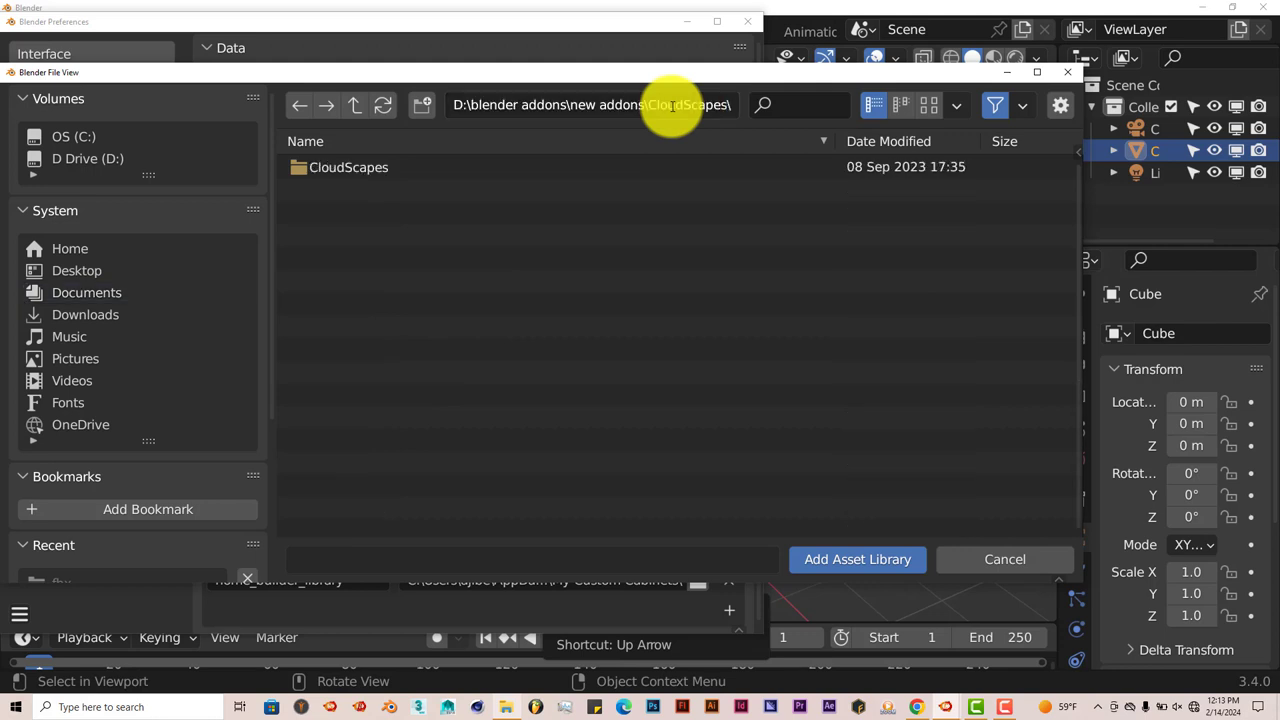
click(366, 167)
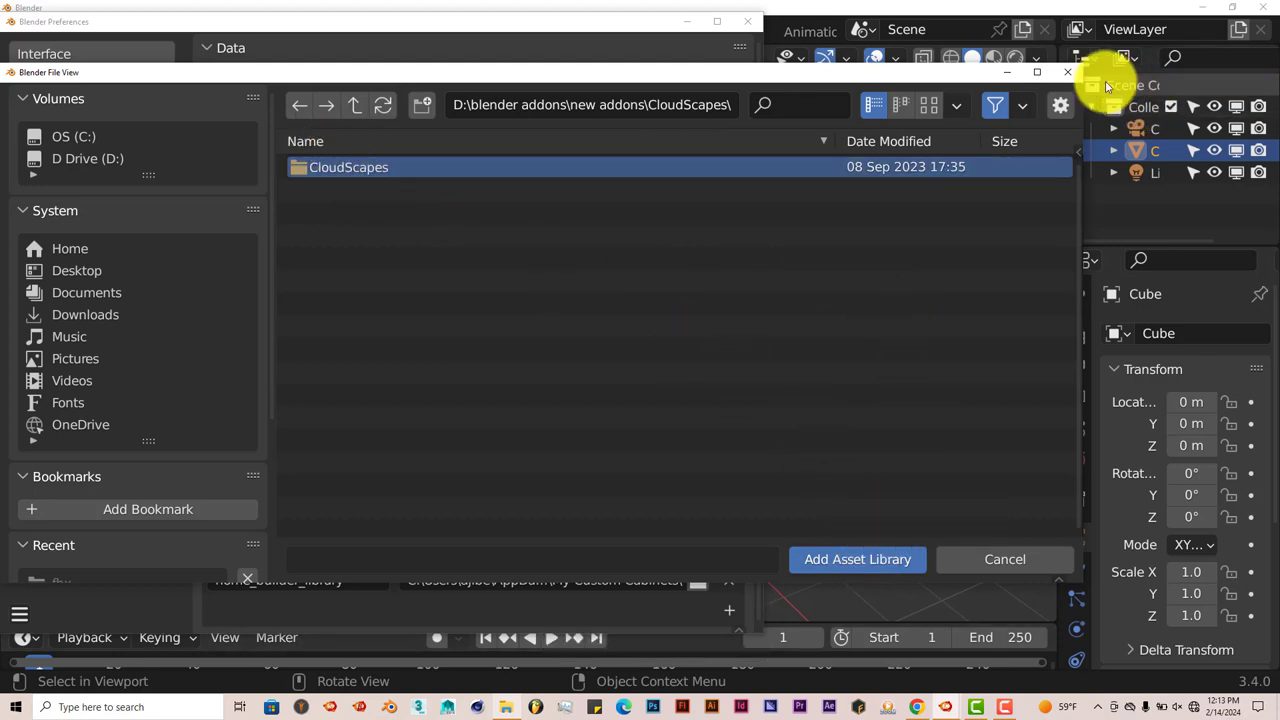
click(1068, 72)
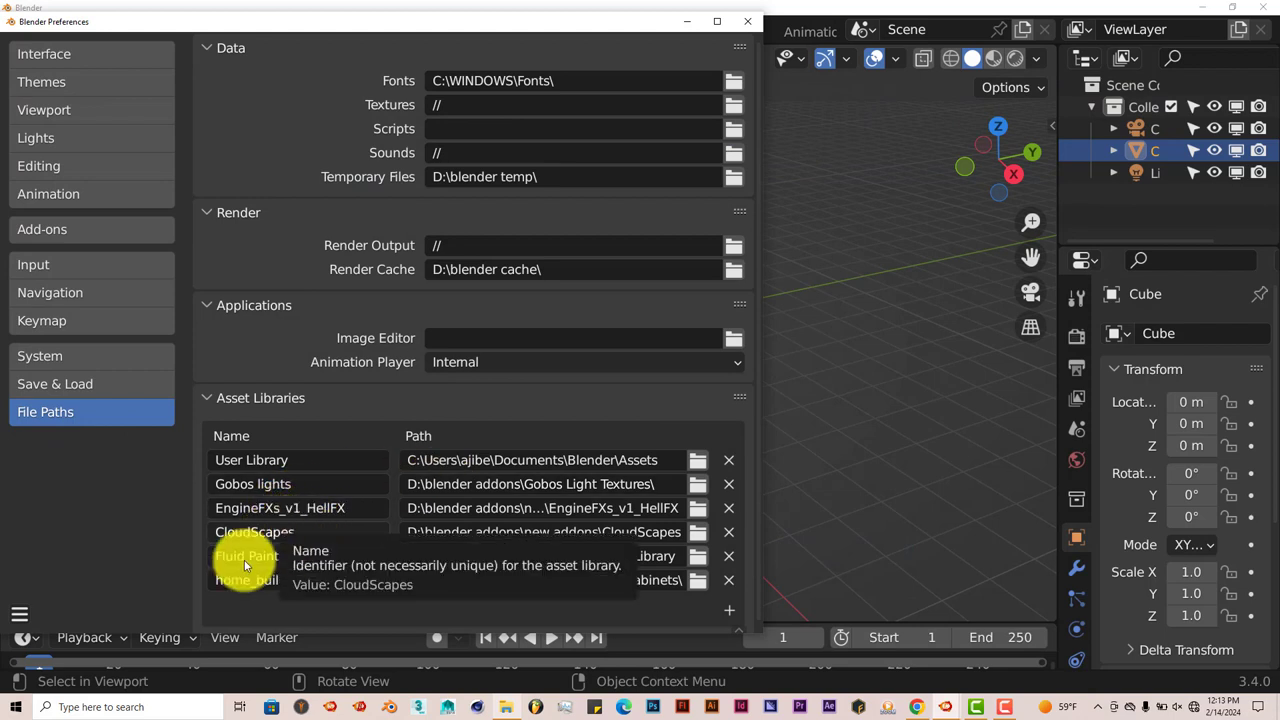
Step: Save the preferences with the CloudScapes asset library listed and close the preferences window
click(19, 614)
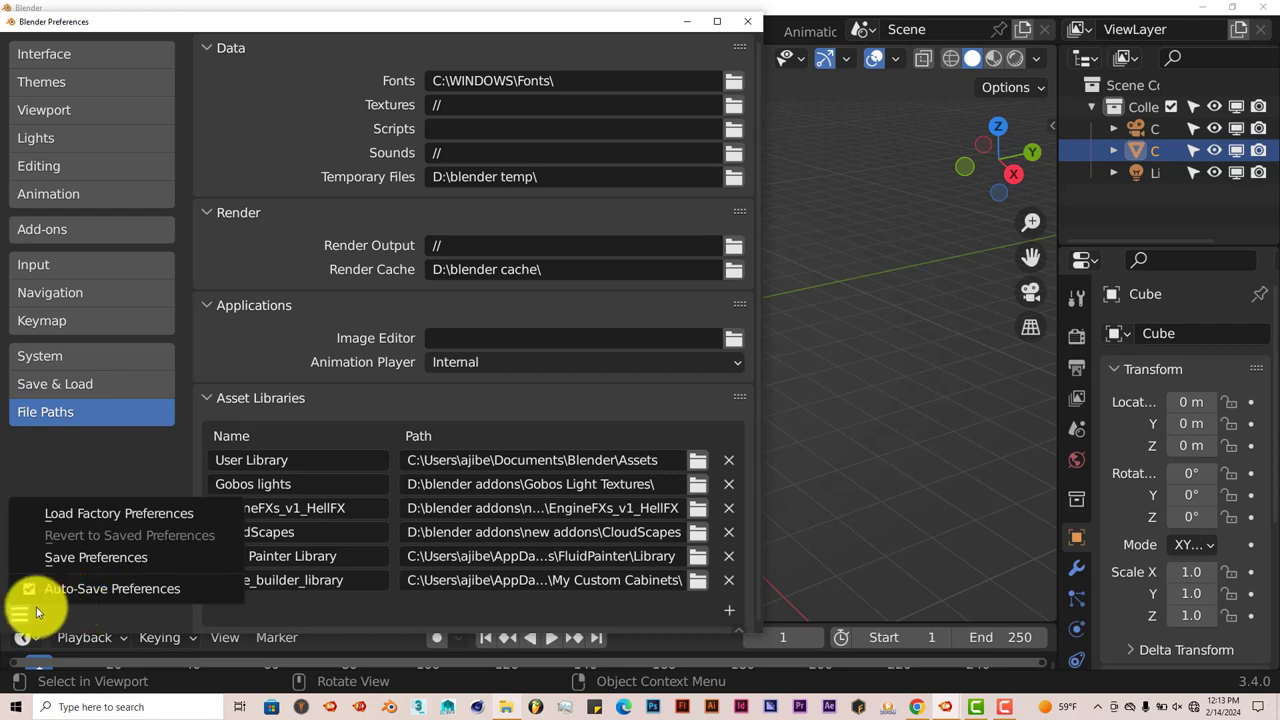
click(37, 612)
click(15, 612)
click(57, 557)
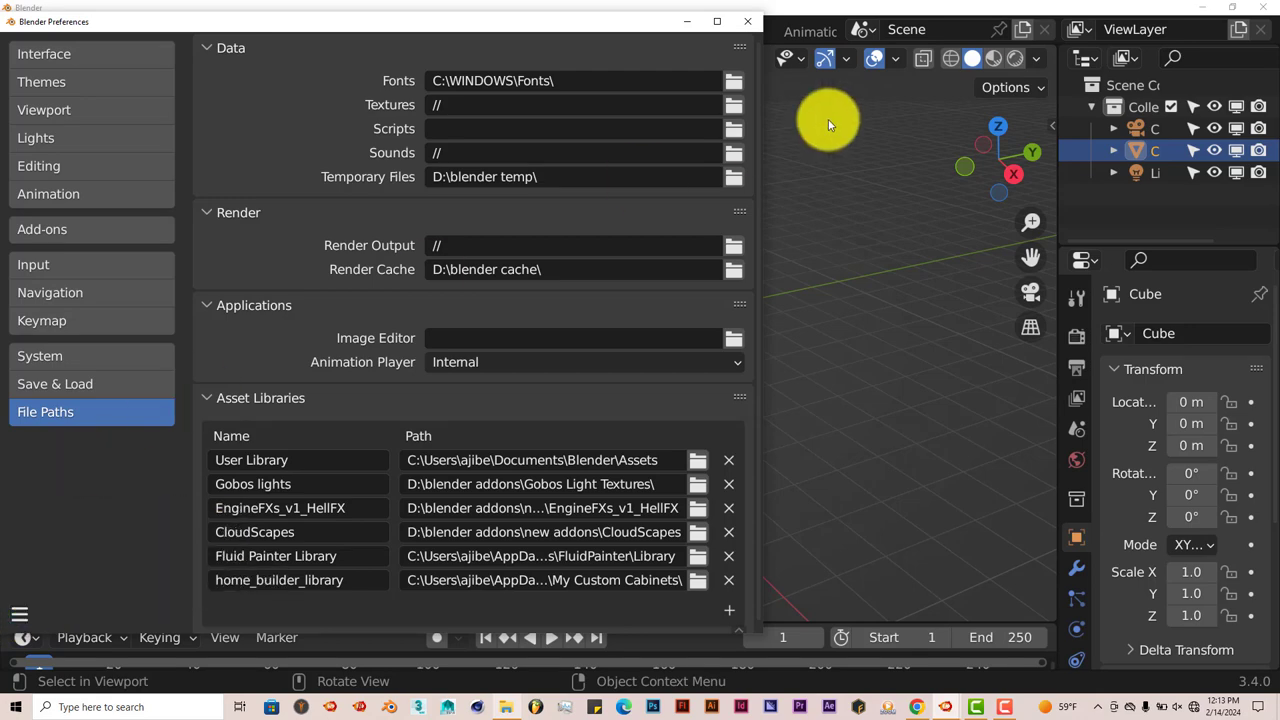
click(748, 22)
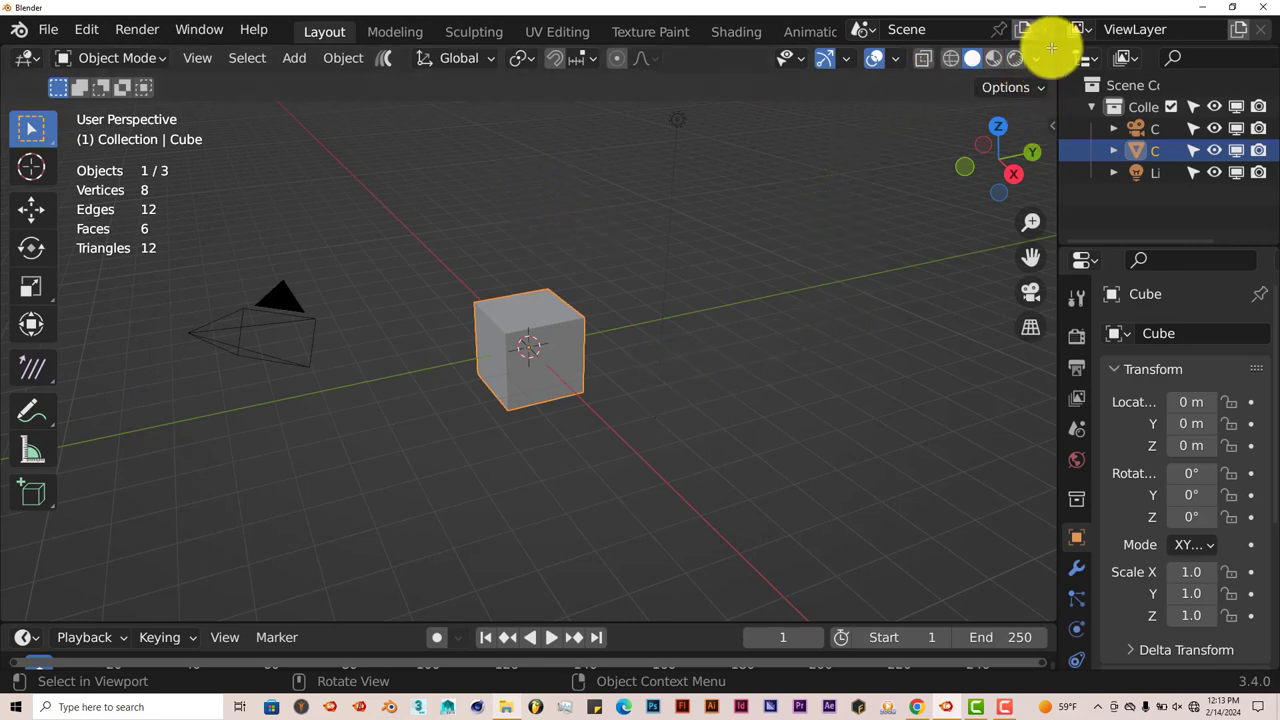
Step: Split the 3D viewport vertically and turn the narrower new area into an Asset Browser
drag(1052, 47, 348, 112)
click(30, 58)
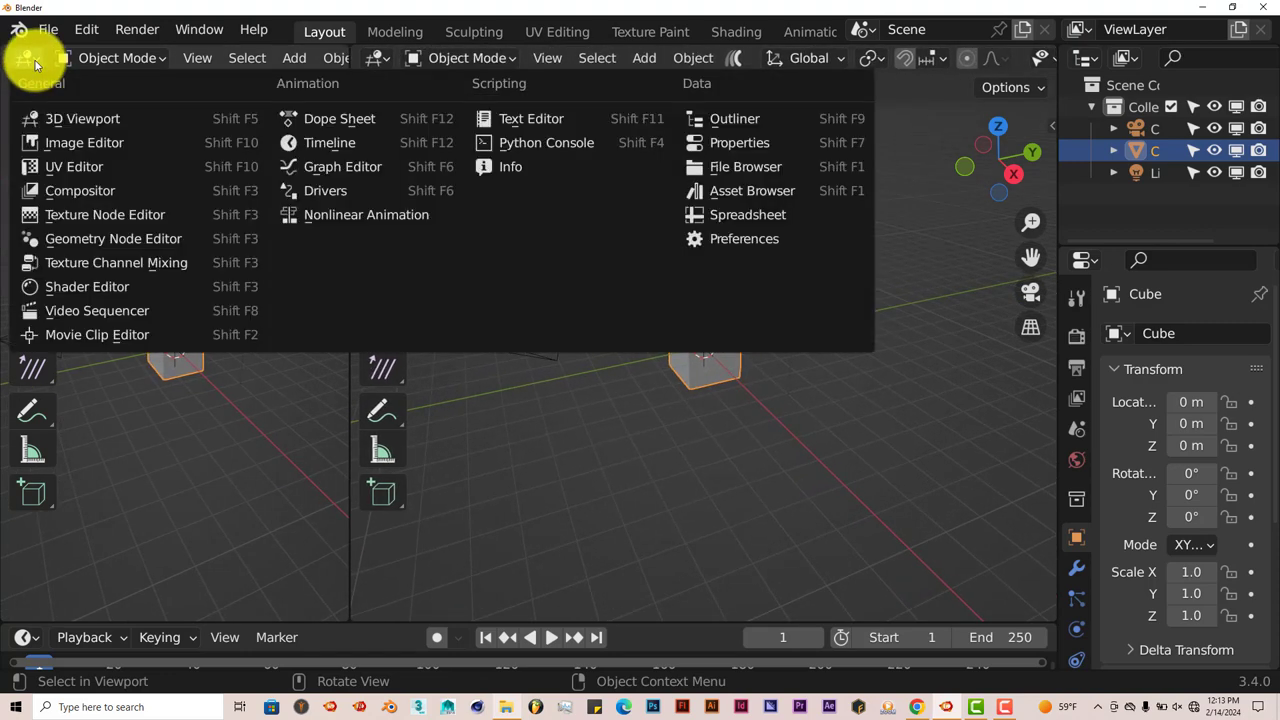
click(728, 190)
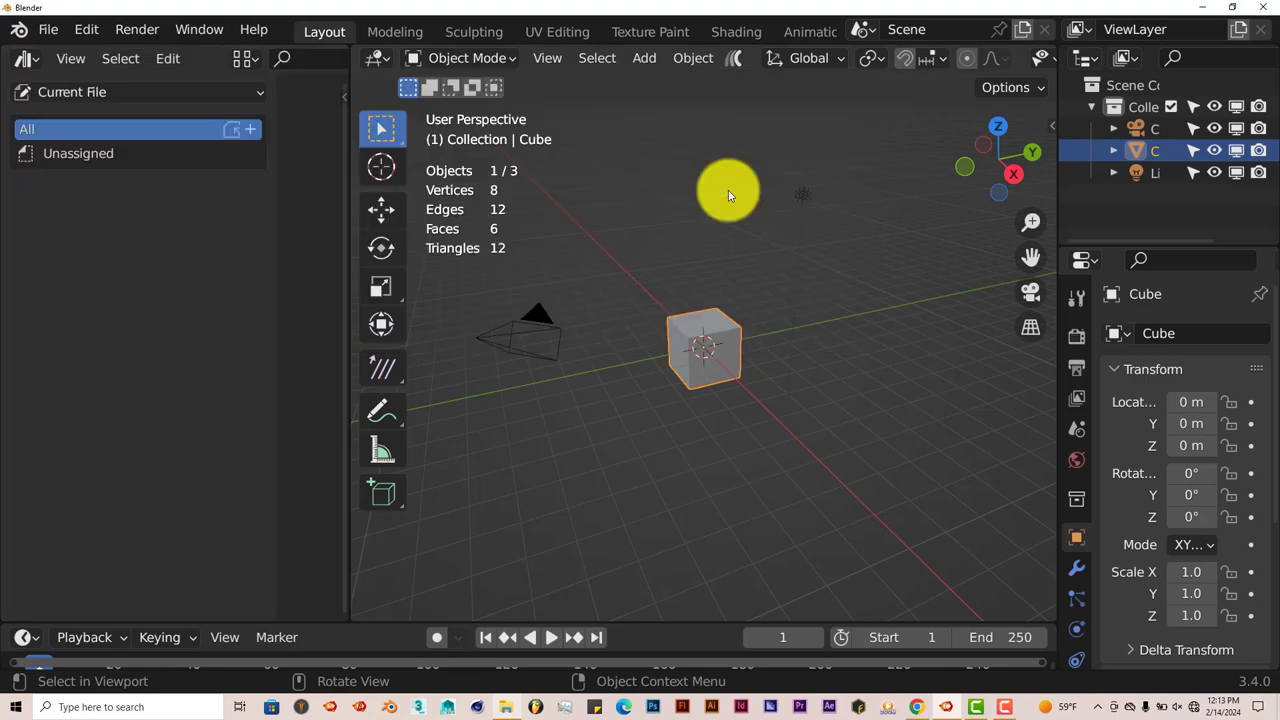
Step: Show the CloudScapes library in the Asset Browser and widen the area to fit two columns of thumbnails
click(262, 97)
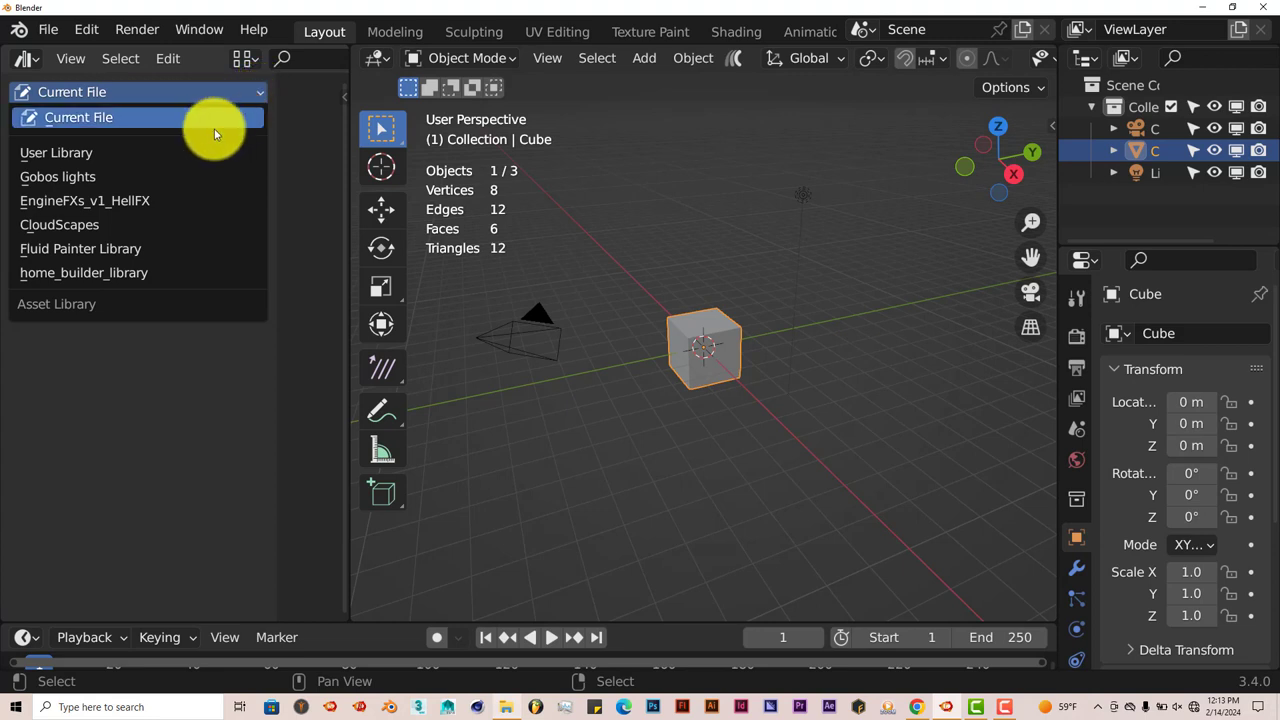
click(100, 228)
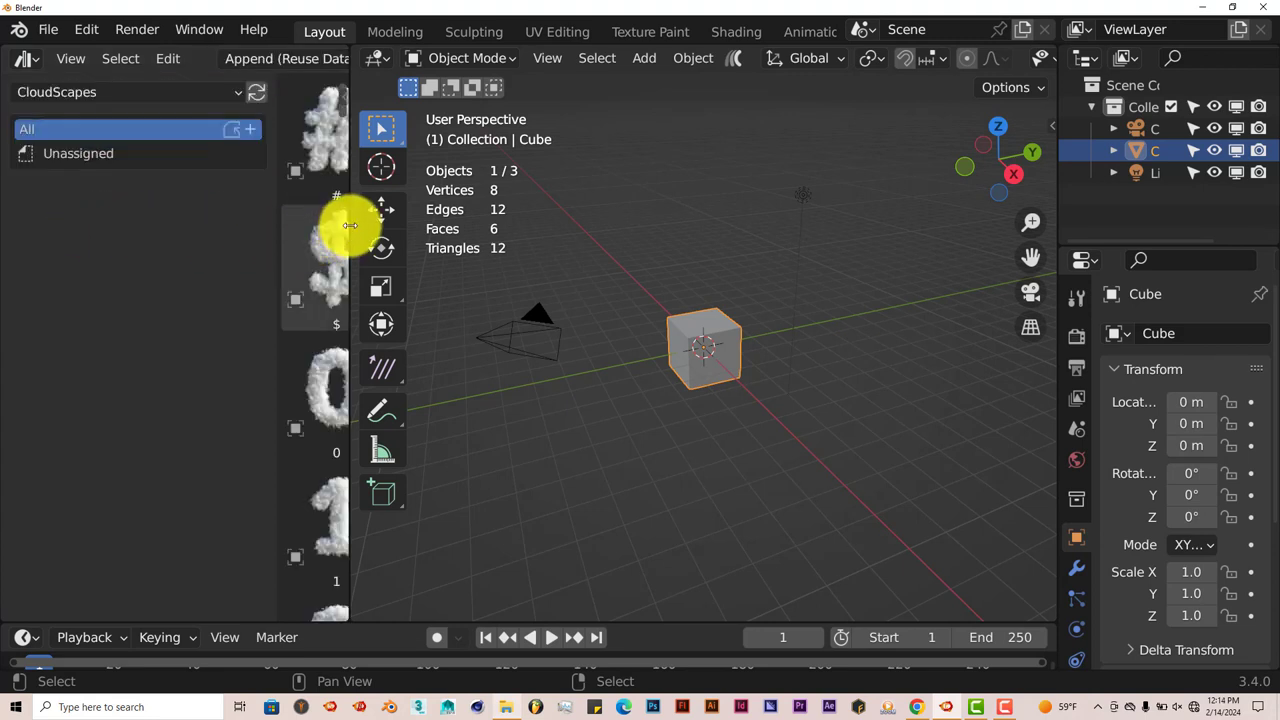
drag(345, 225, 520, 235)
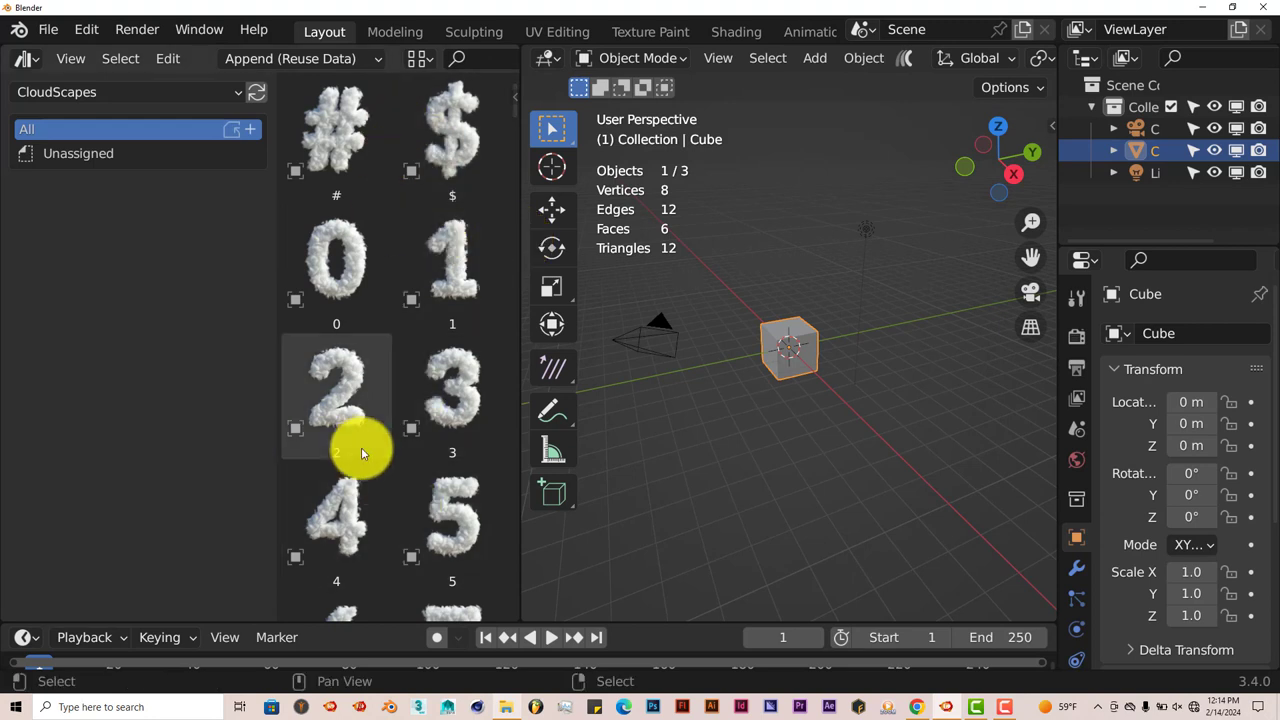
Step: Examine the cloud assets in the CloudScapes library, from numbers and altocumulus to cirrostratus and altostratus types
scroll(373, 390, down, 5)
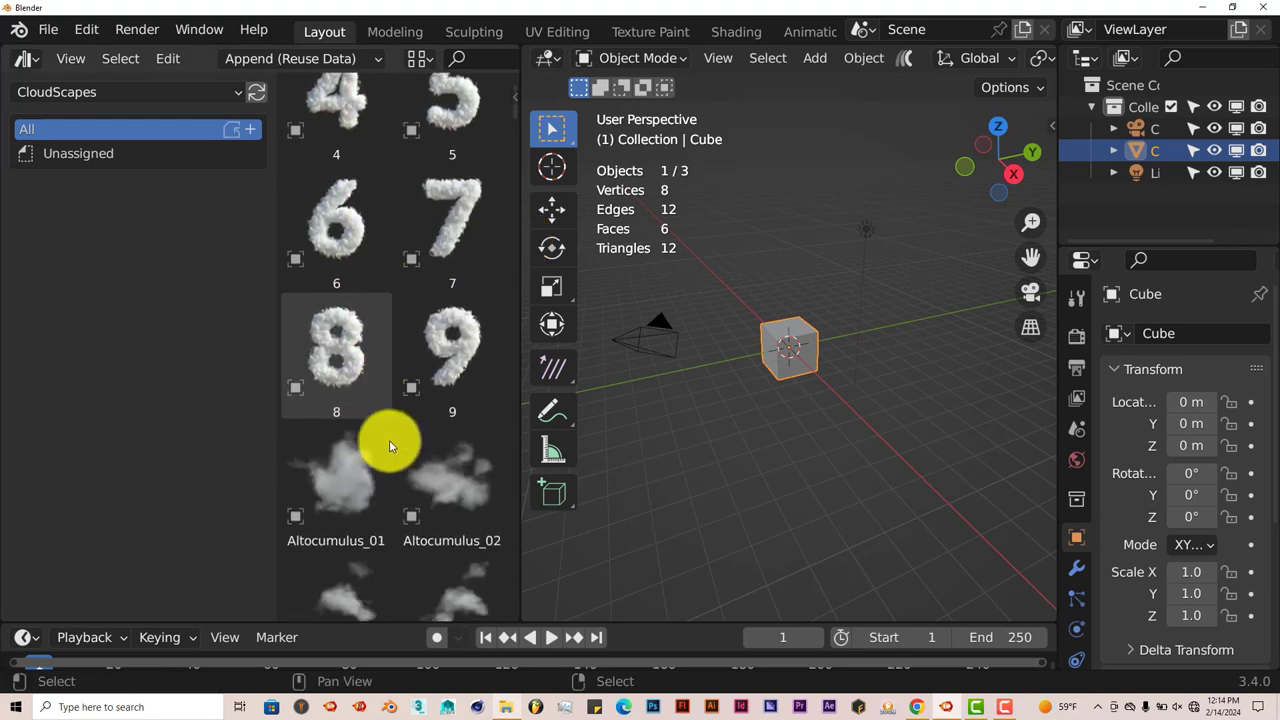
scroll(389, 437, down, 4)
scroll(405, 509, down, 5)
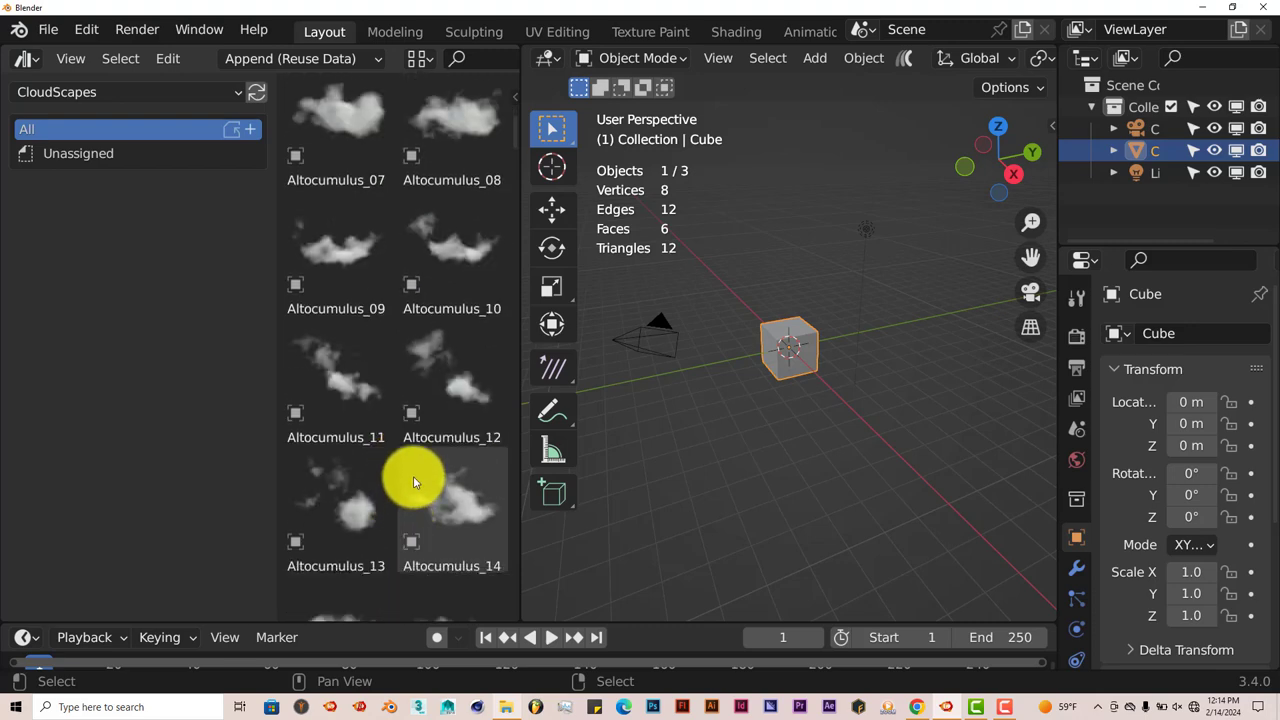
scroll(435, 450, down, 6)
scroll(432, 475, down, 6)
scroll(429, 471, down, 7)
scroll(429, 477, down, 7)
scroll(429, 485, down, 10)
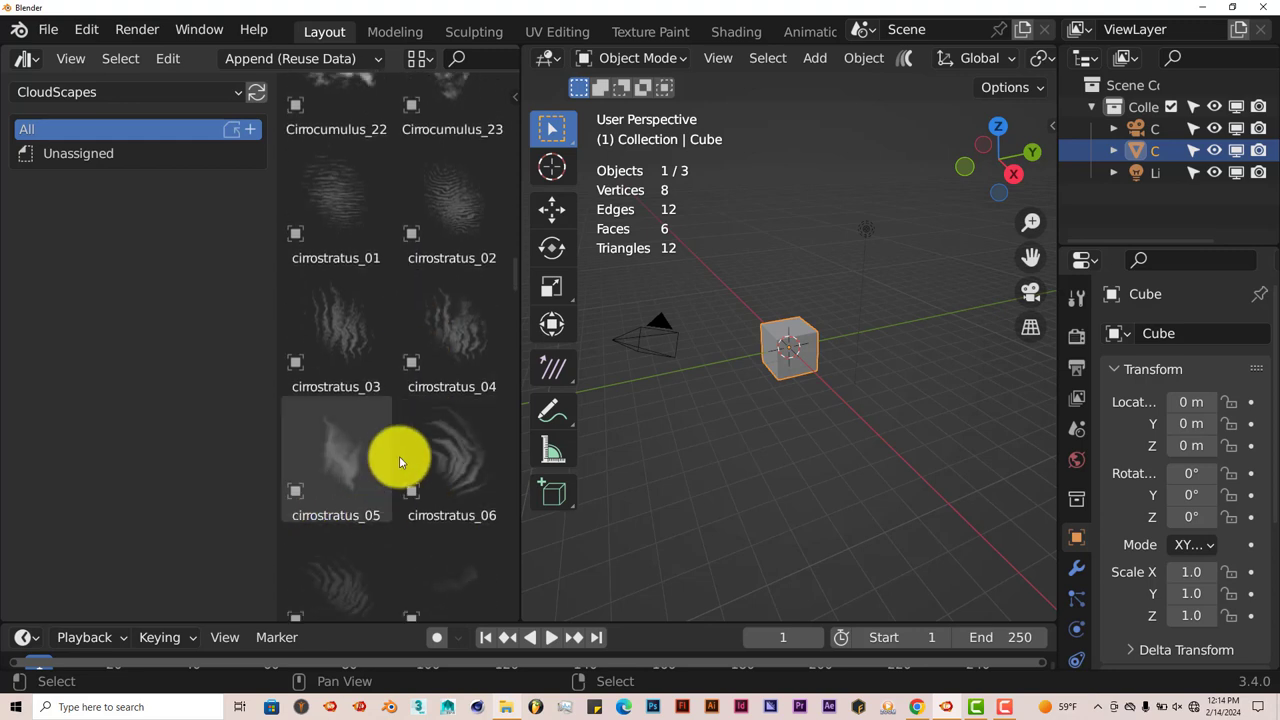
scroll(414, 522, down, 3)
scroll(408, 522, down, 10)
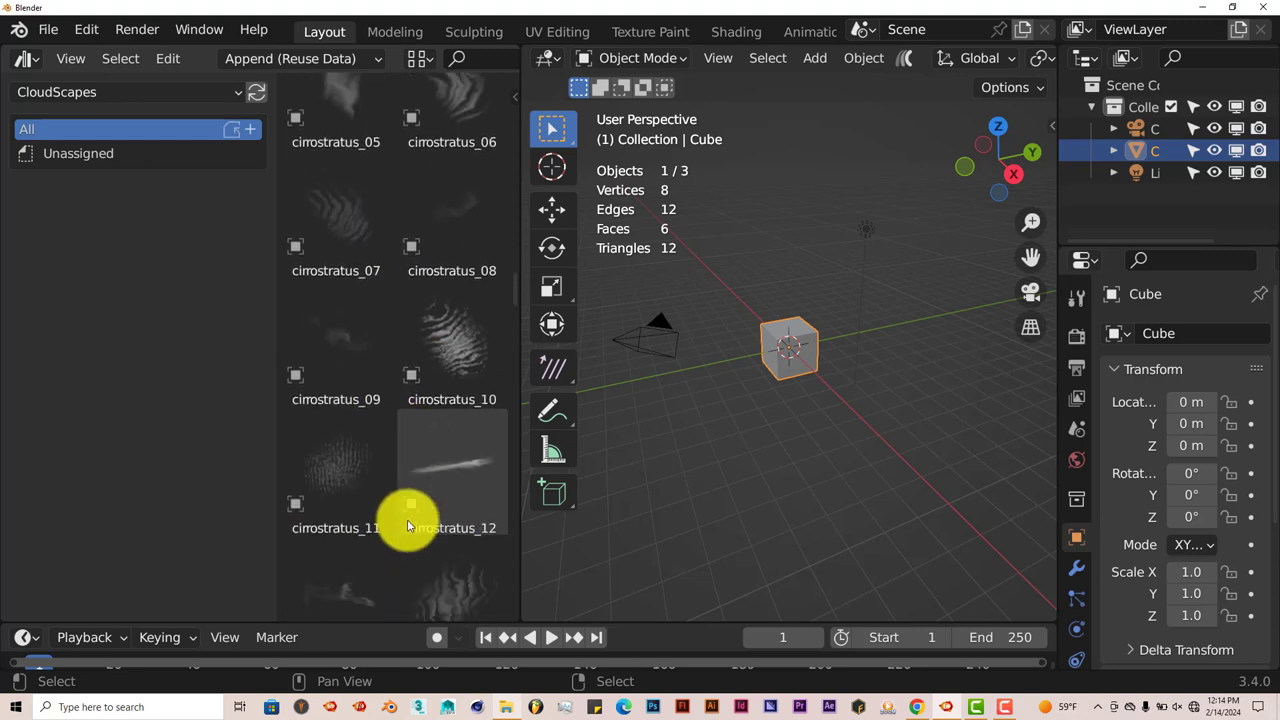
scroll(406, 530, up, 20)
scroll(406, 519, down, 5)
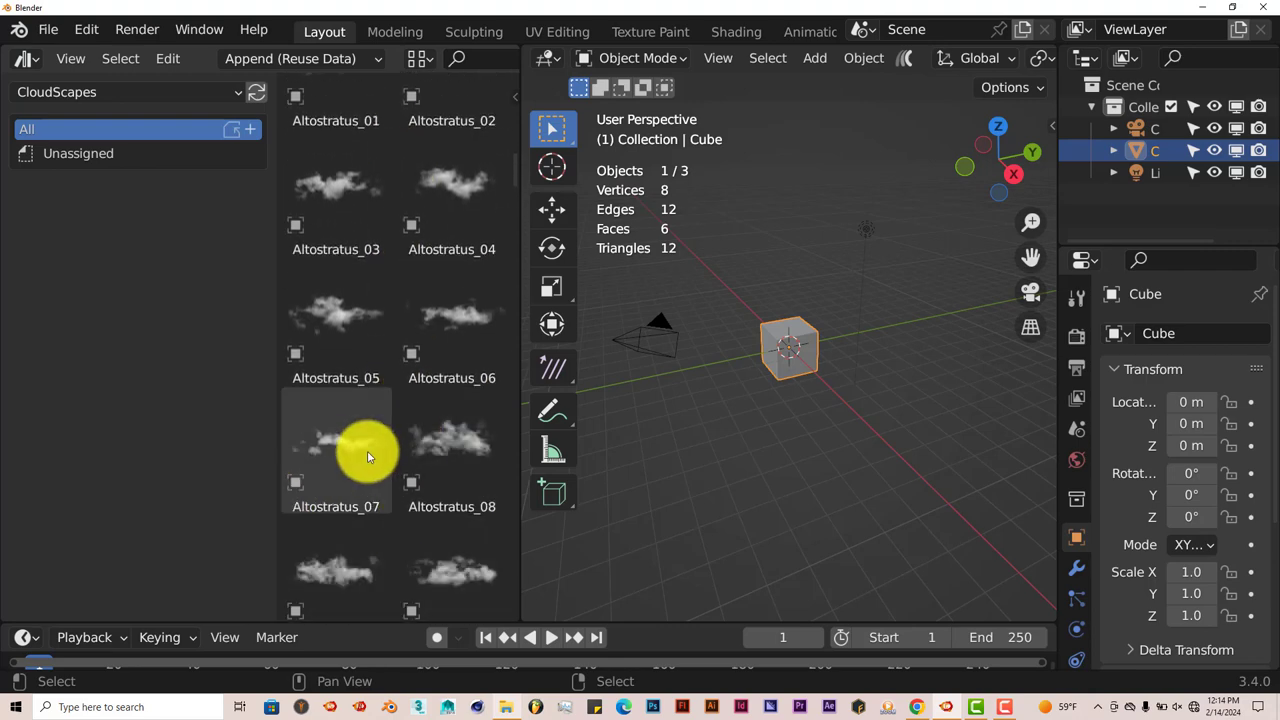
click(450, 440)
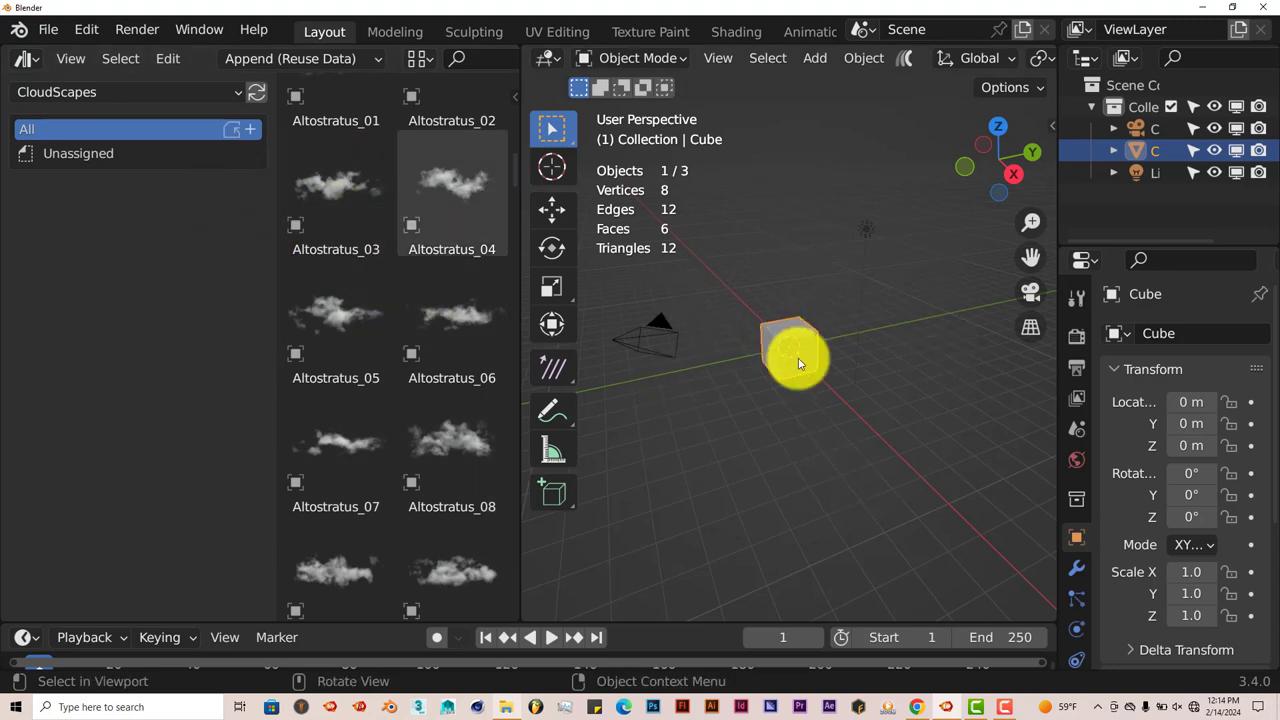
Step: Delete the default cube from the scene
scroll(820, 358, up, 5)
scroll(813, 346, up, 2)
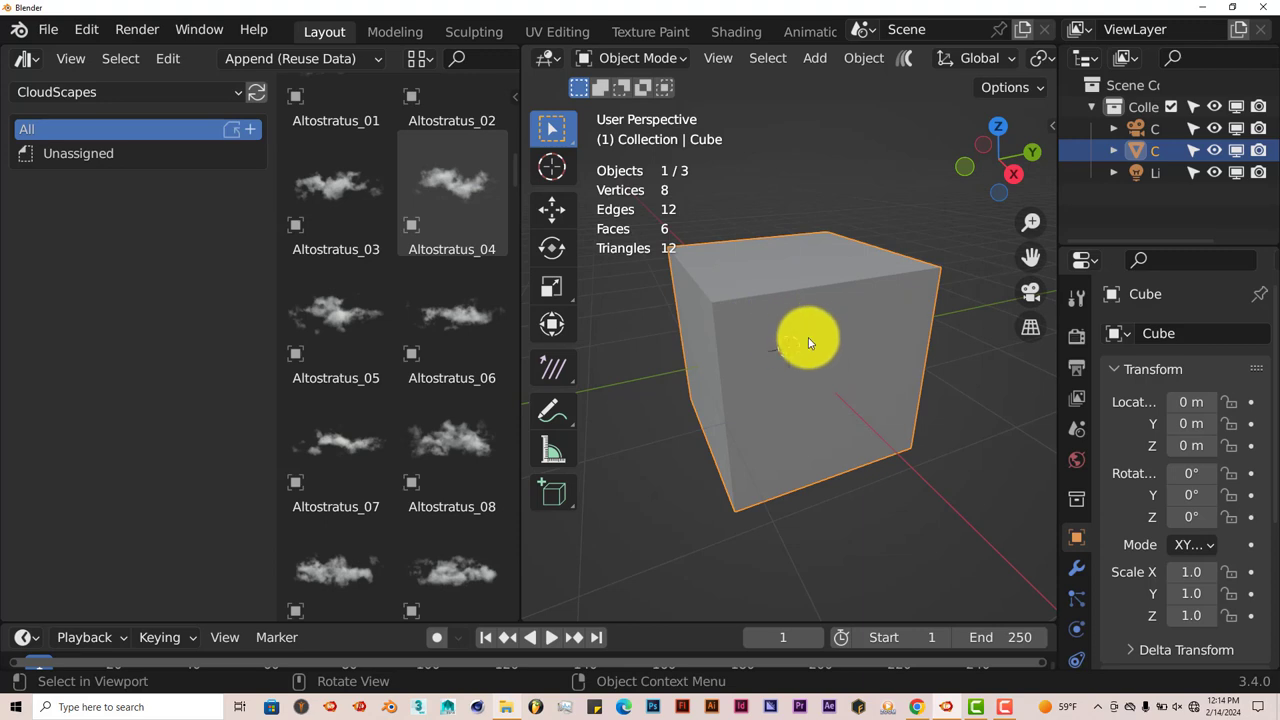
key(Delete)
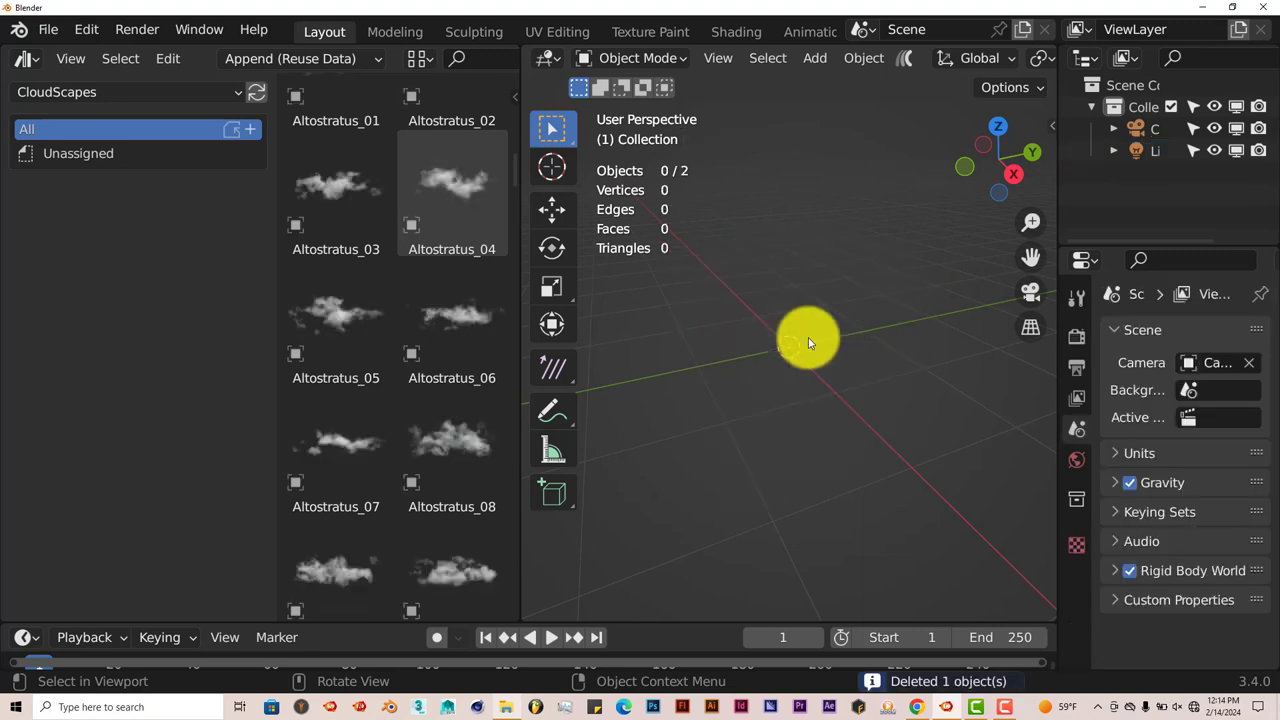
Step: Set the world background colour to a light blue with hue 0.559, saturation 0.453 and value 0.793
click(1076, 460)
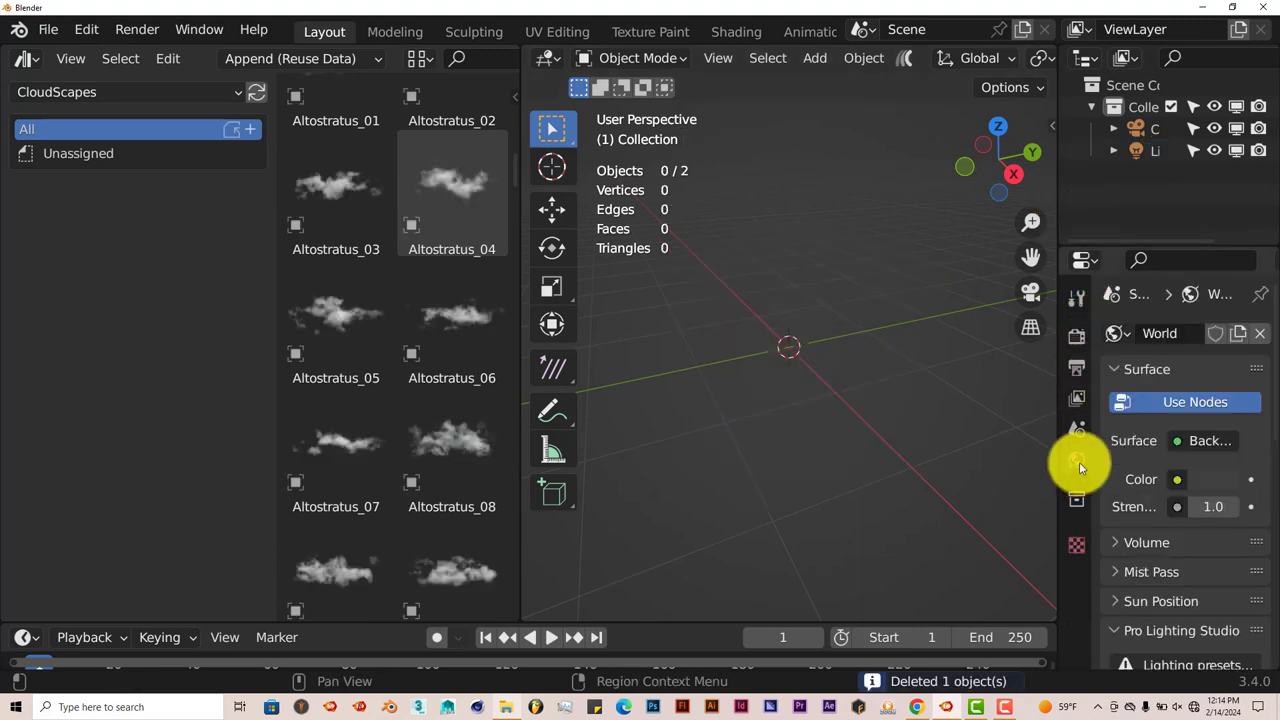
click(1212, 485)
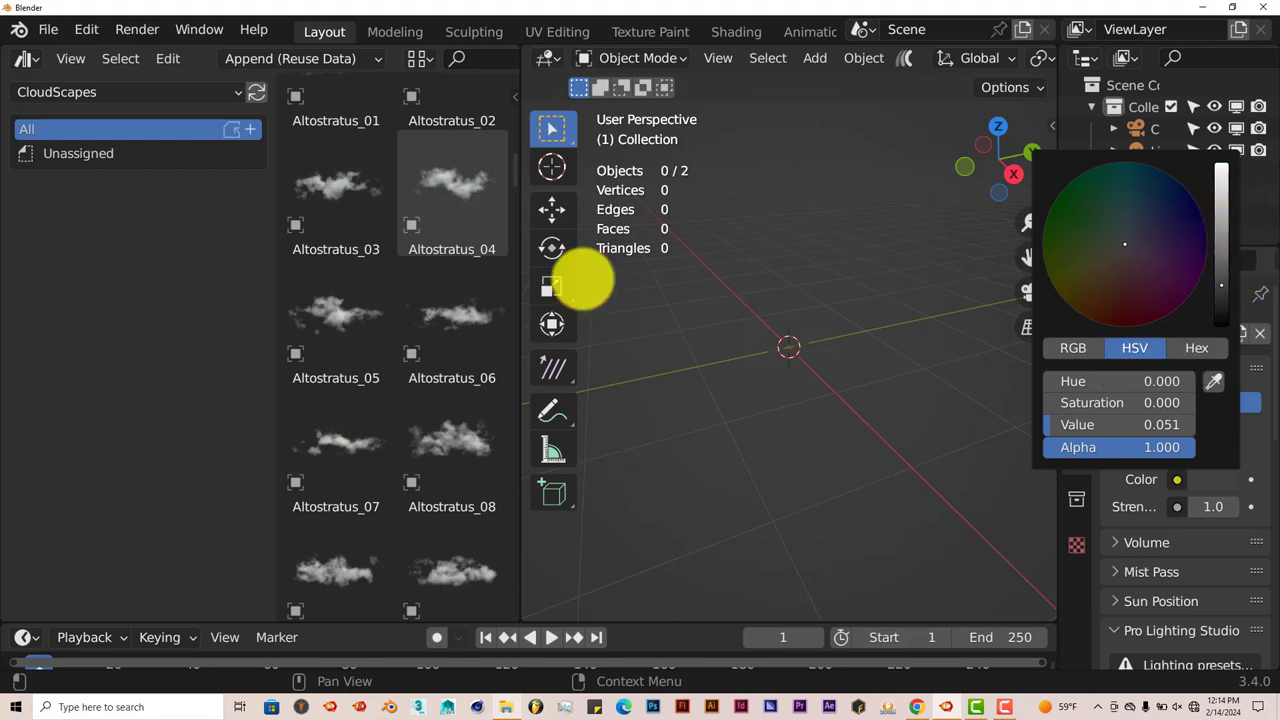
drag(583, 280, 583, 348)
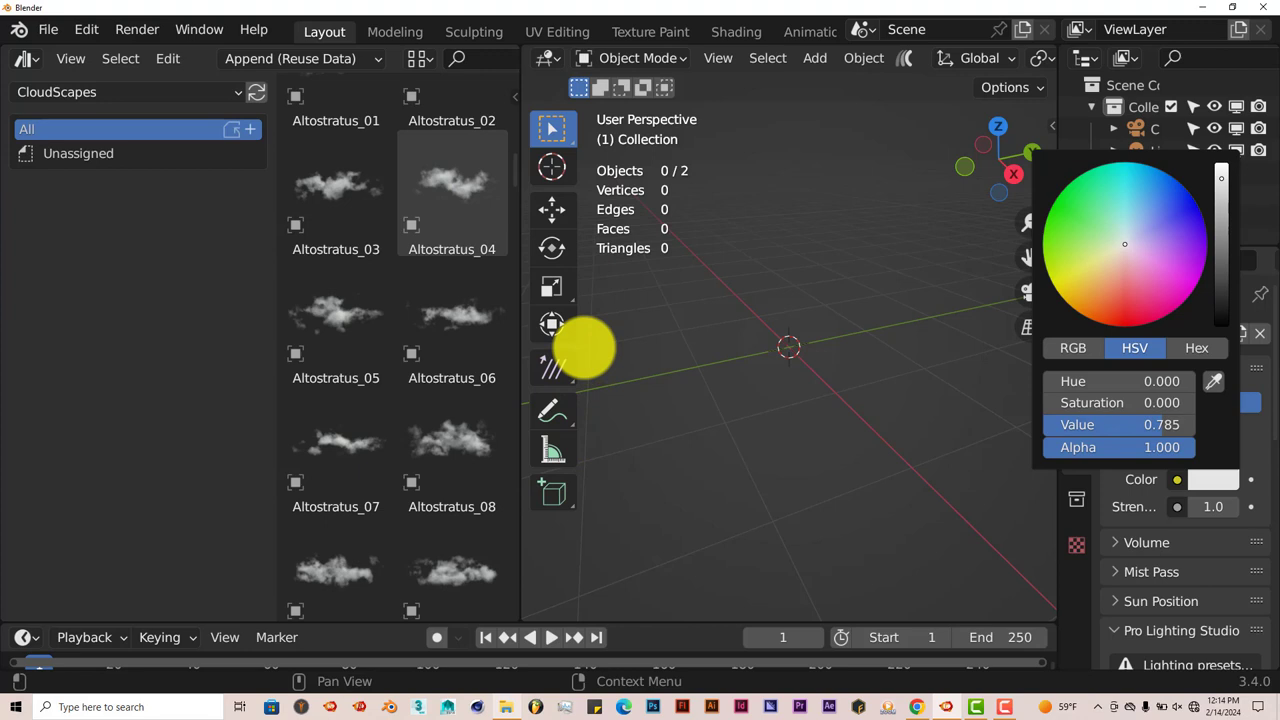
drag(584, 347, 1229, 181)
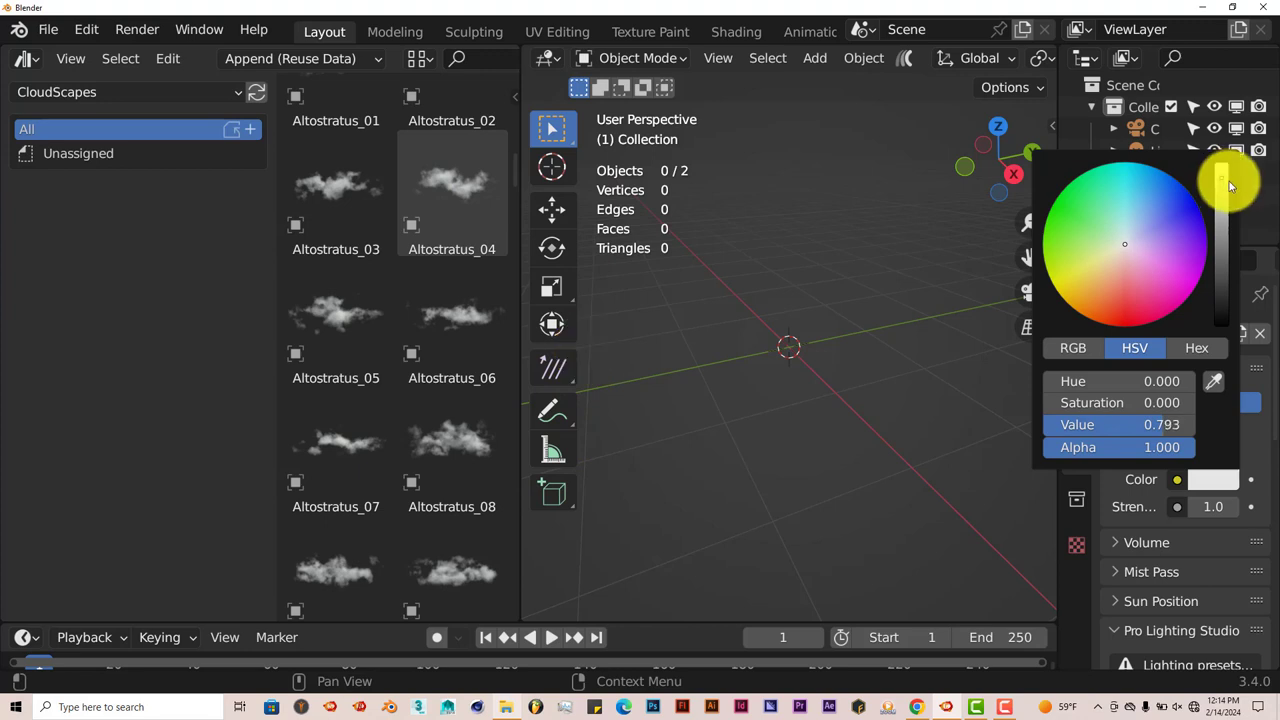
click(1131, 227)
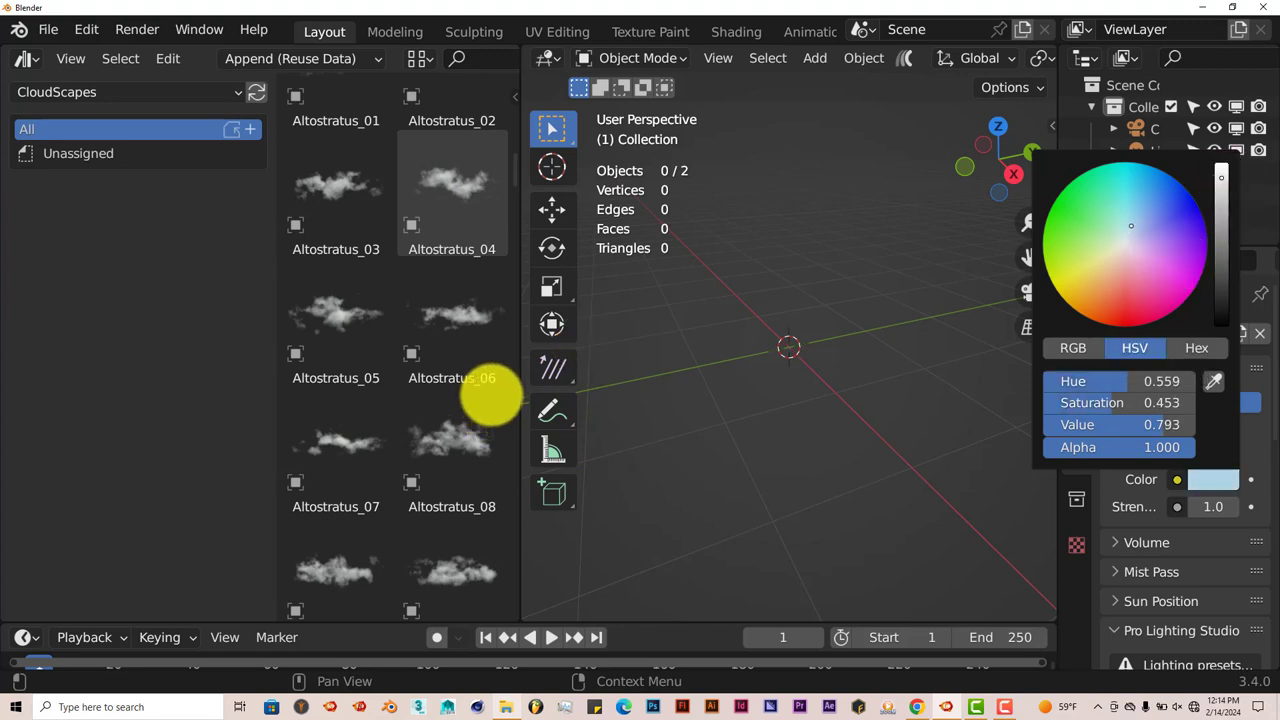
Step: Lighten the blue world background colour slightly and show the viewport in Rendered shading
drag(1131, 225, 1131, 229)
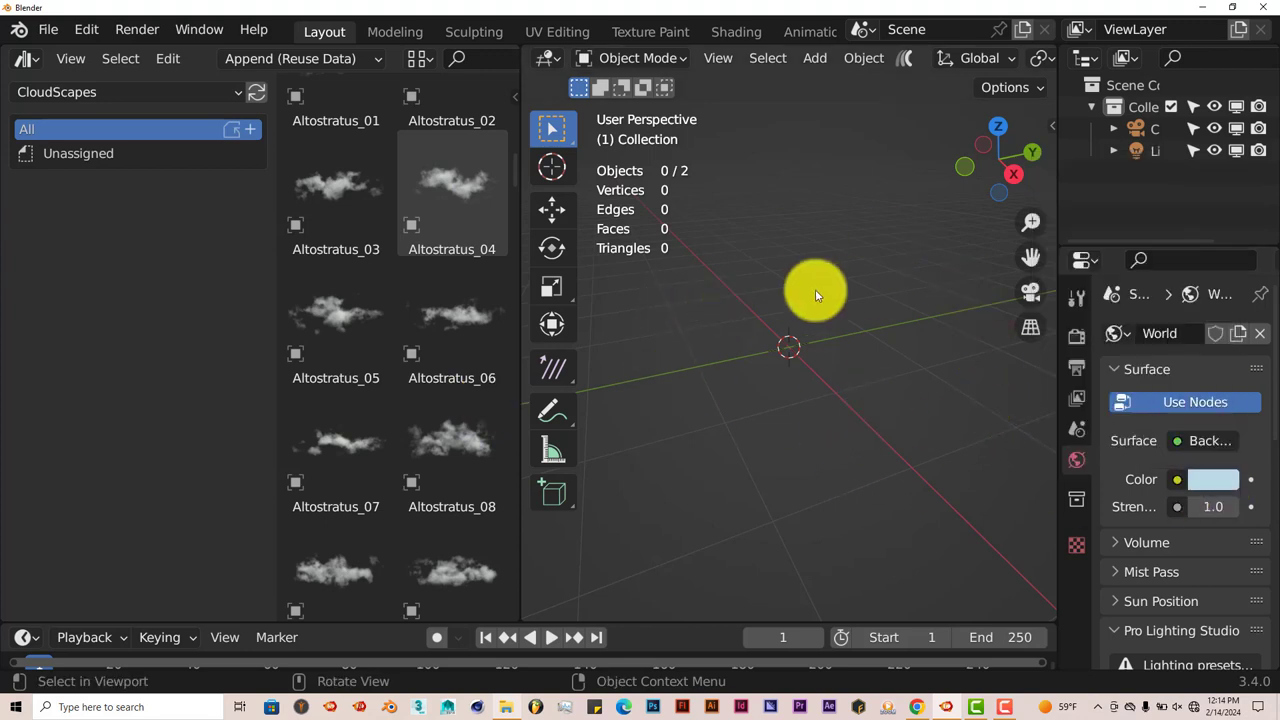
scroll(967, 59, down, 10)
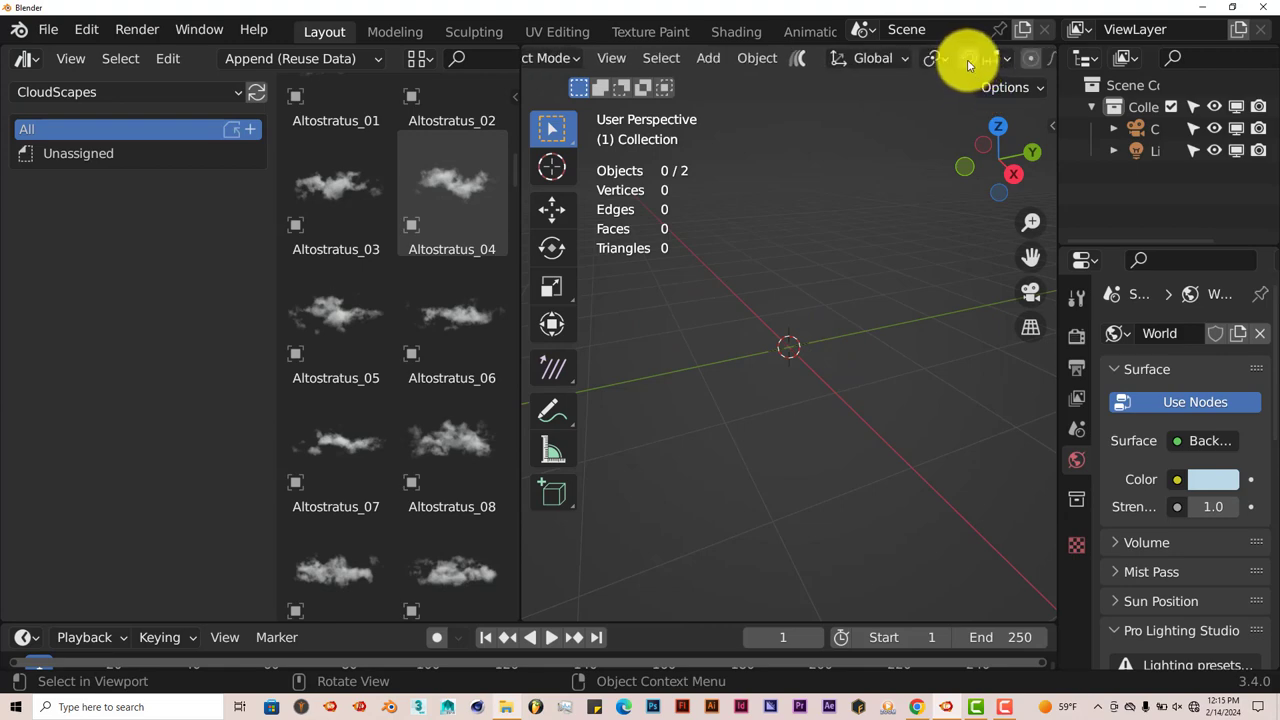
scroll(967, 59, down, 5)
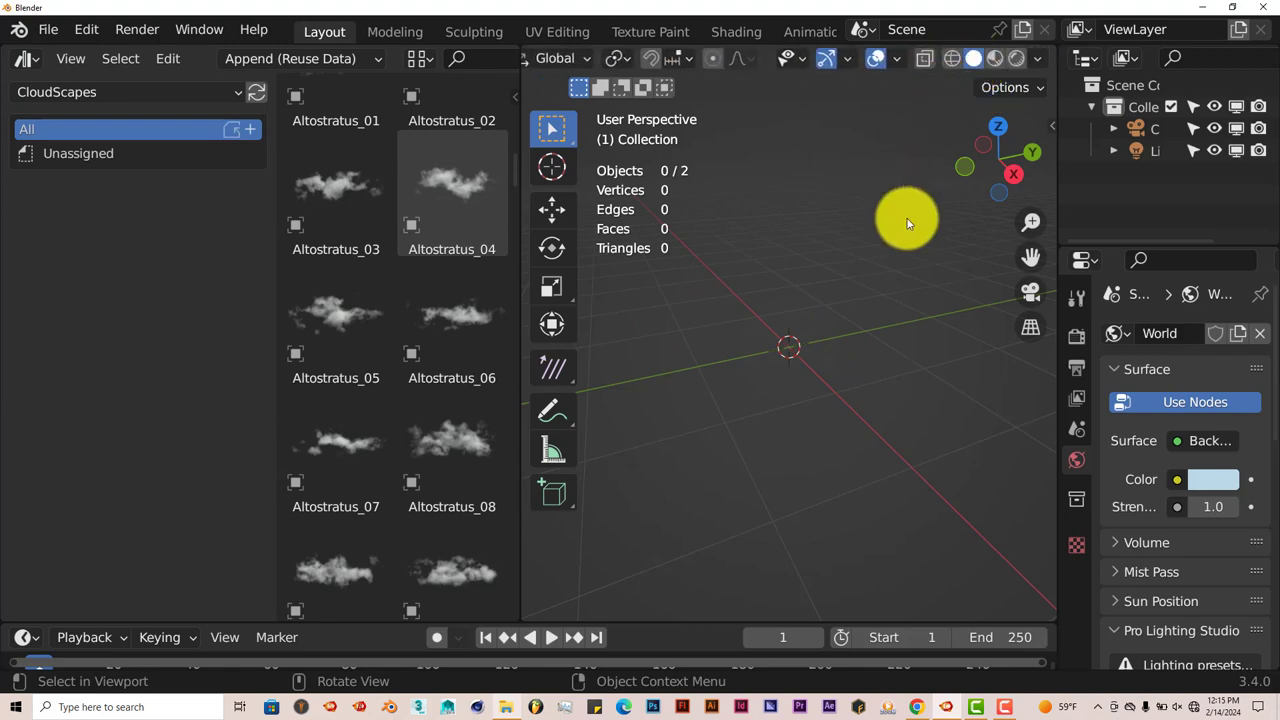
click(1015, 58)
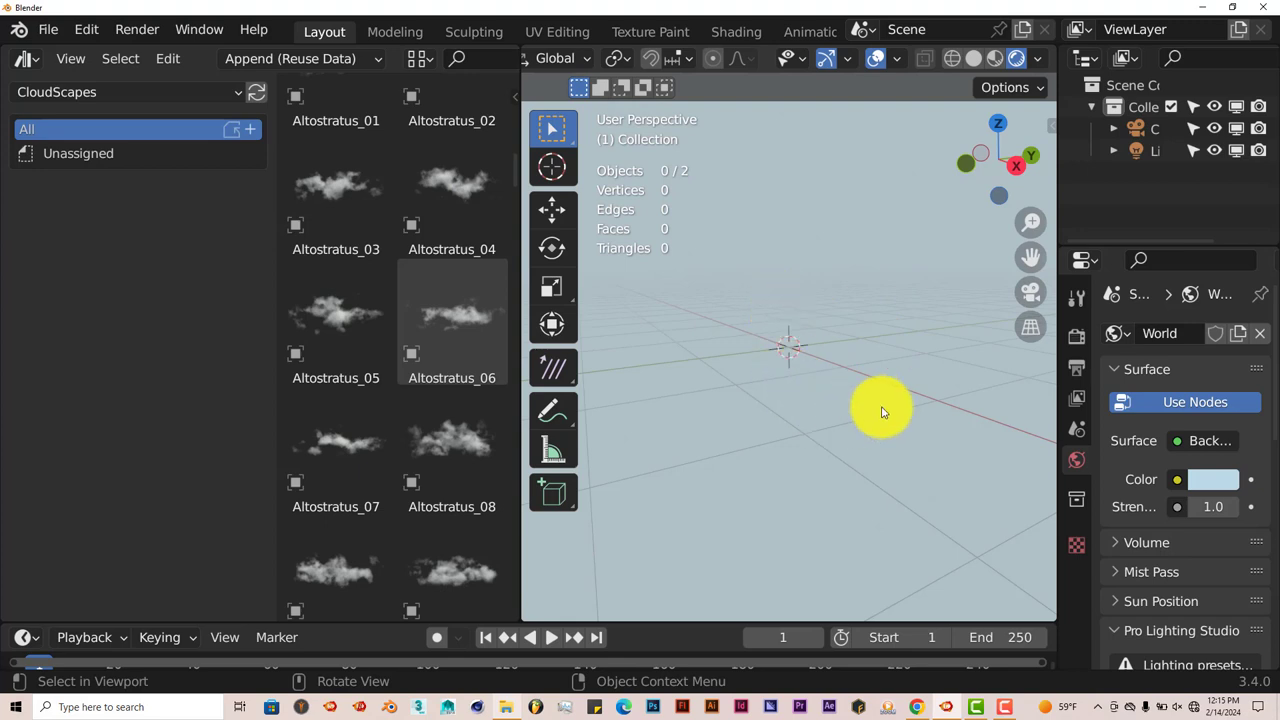
Step: Open the render settings and place the cloud-shaped number 7 from the CloudScapes library near the scene's origin
click(1076, 336)
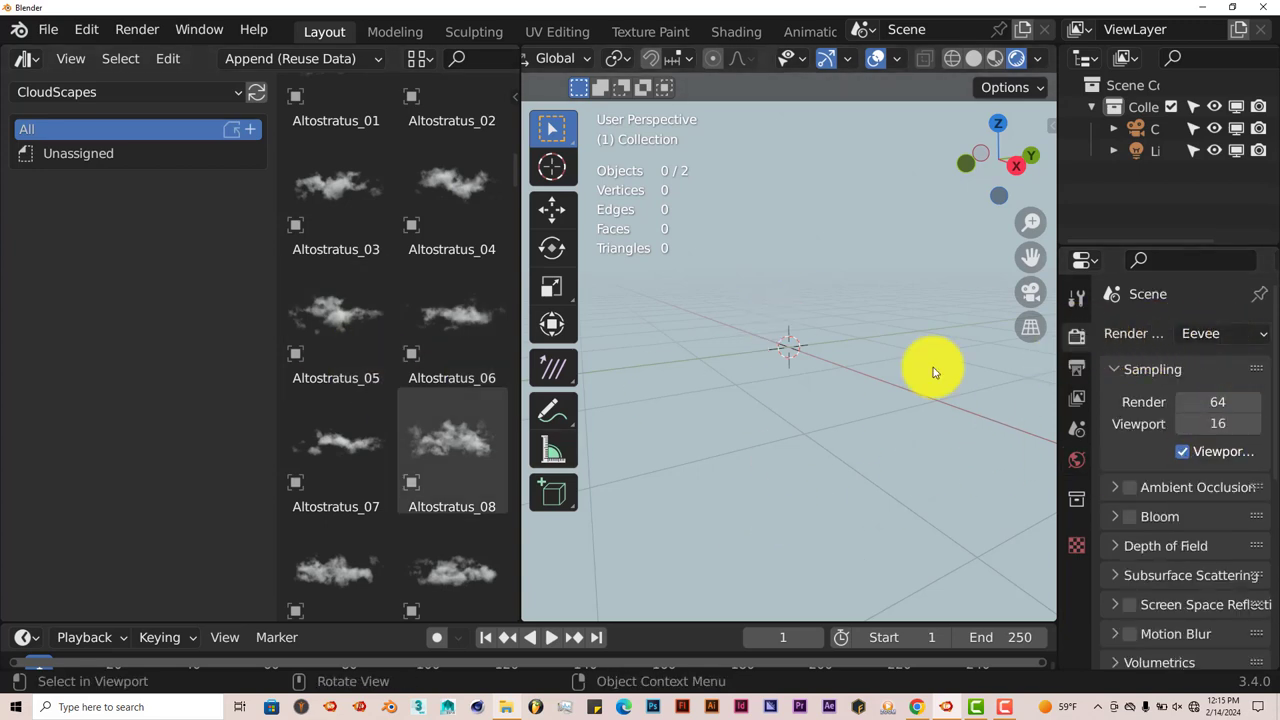
scroll(439, 256, up, 4)
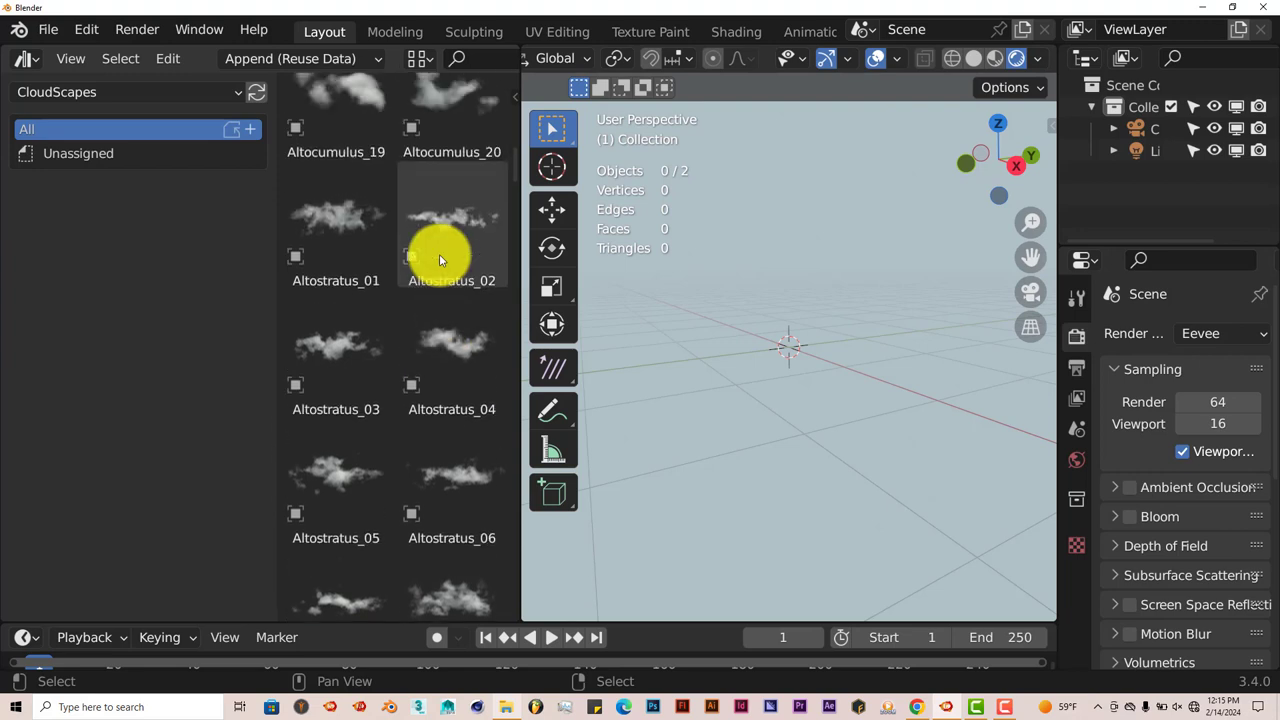
scroll(439, 260, up, 12)
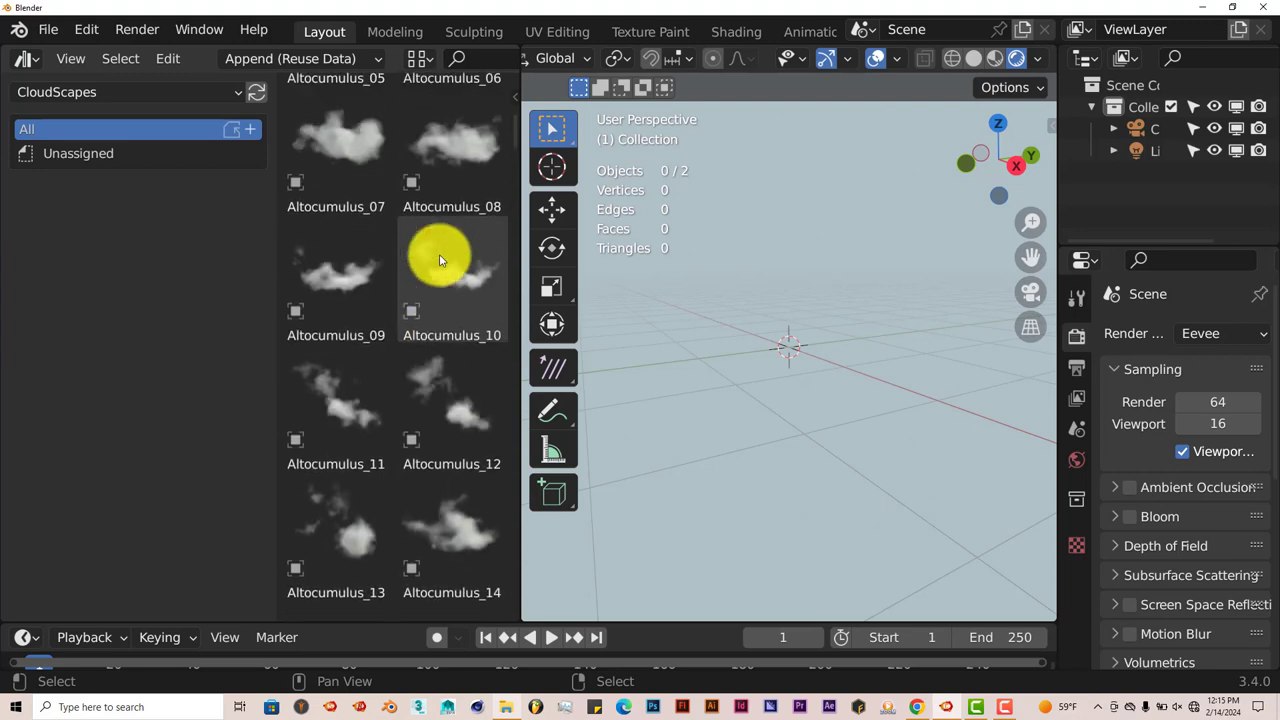
scroll(439, 260, up, 5)
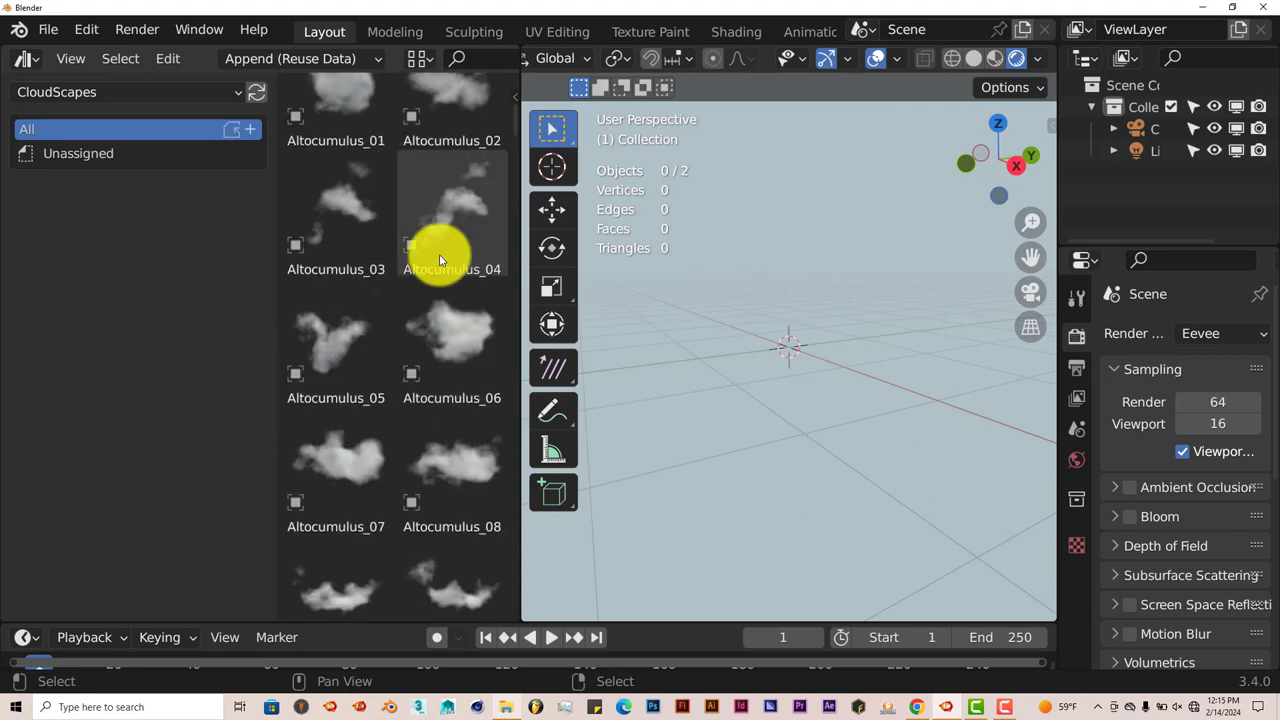
scroll(437, 256, up, 5)
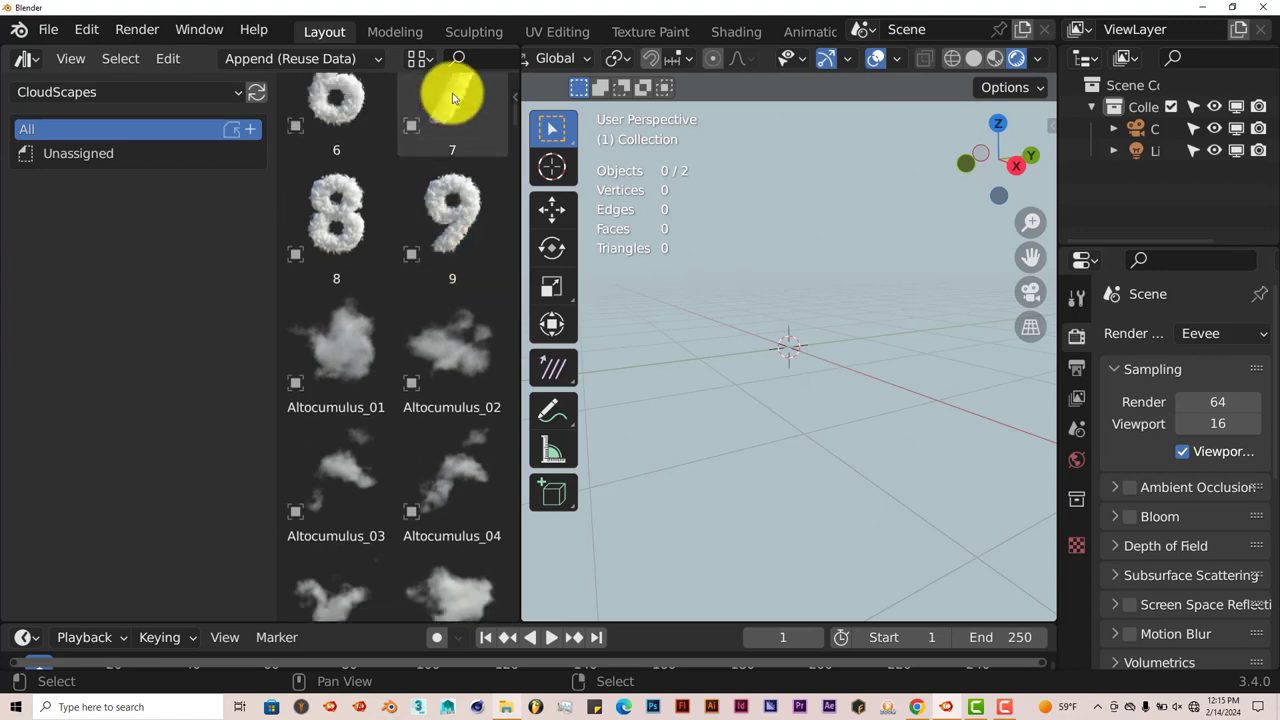
scroll(452, 95, up, 1)
drag(452, 95, 809, 384)
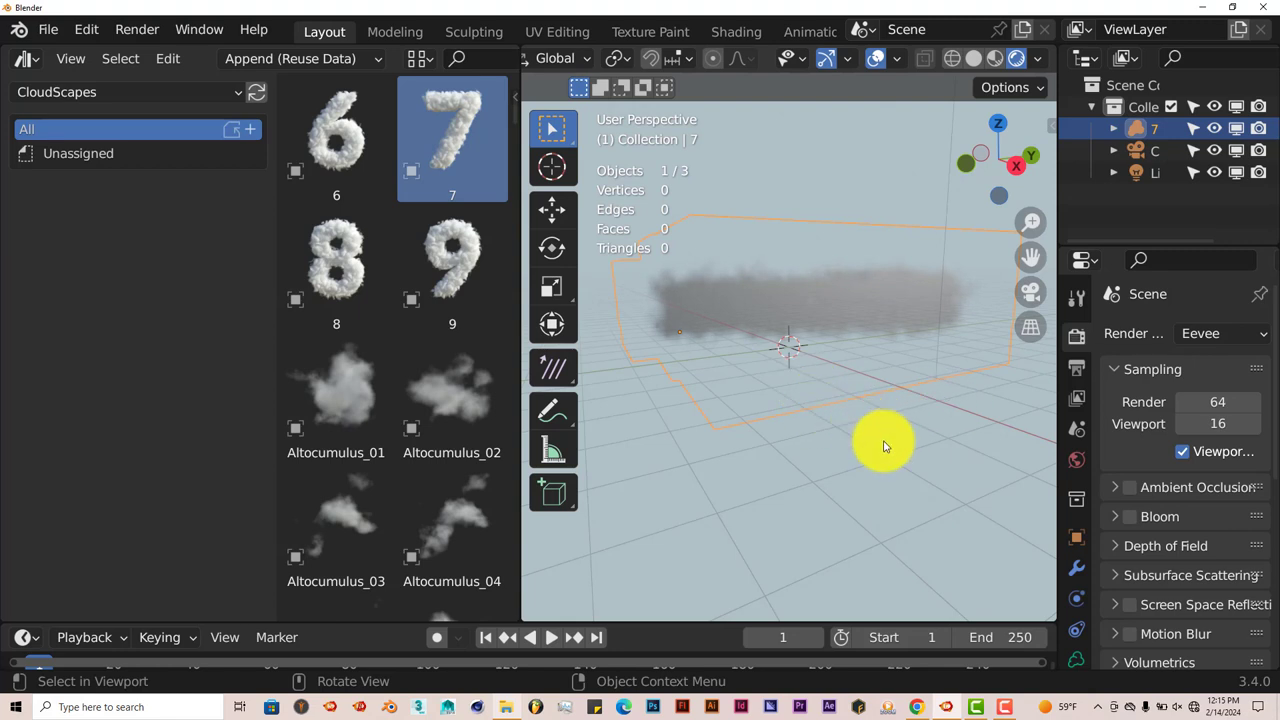
Step: In Solid shading, rotate the cloud number 7 by 90° about the global X axis and view it from the front
key(KP_3)
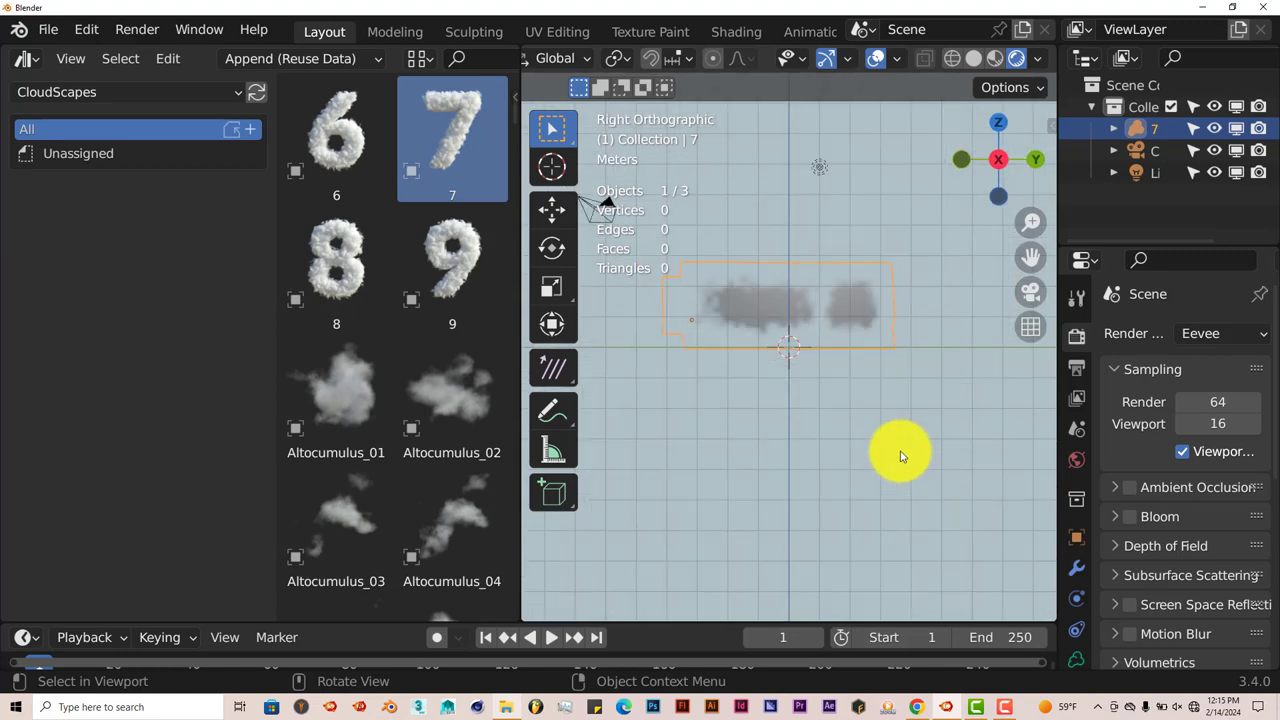
click(974, 62)
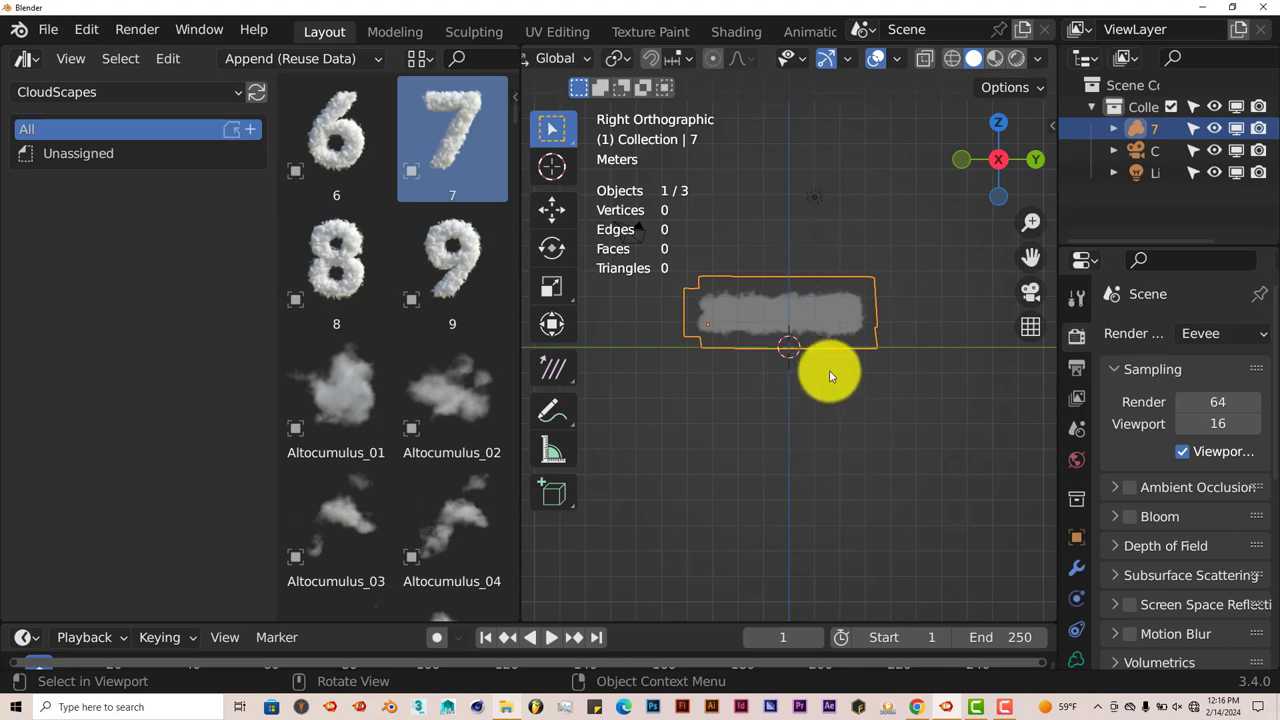
text(rx)
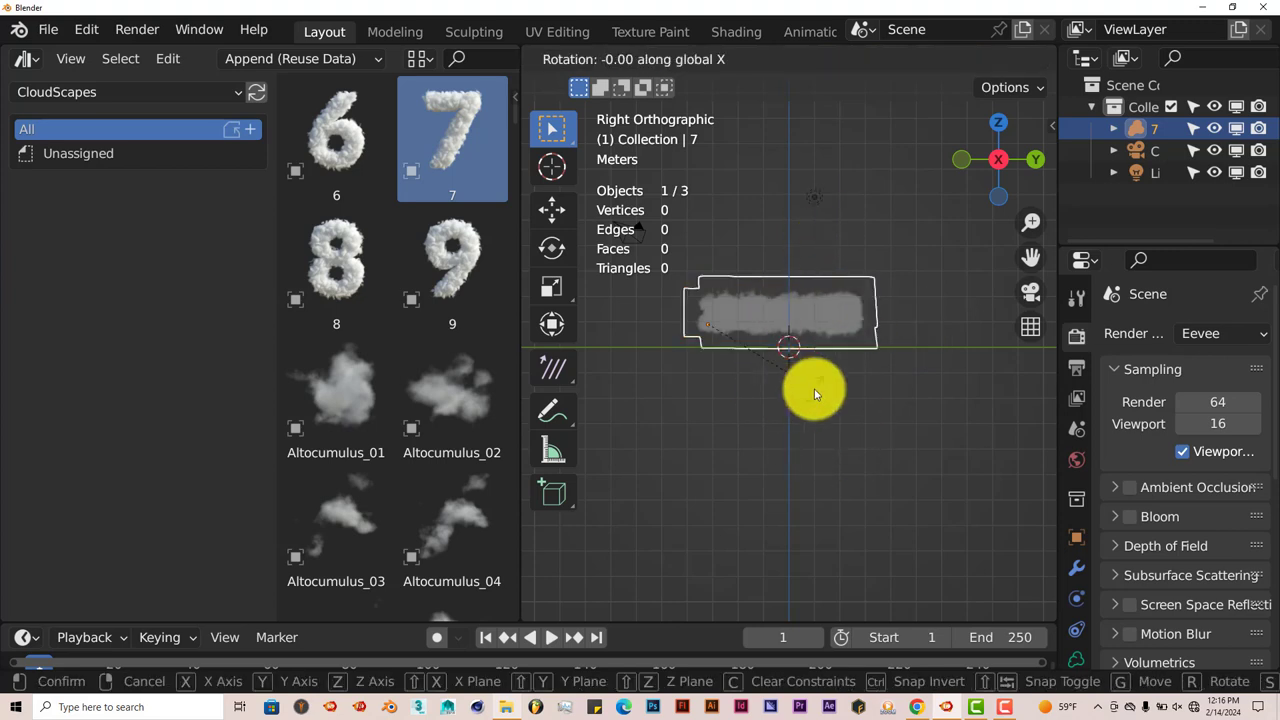
text(90)
key(Return)
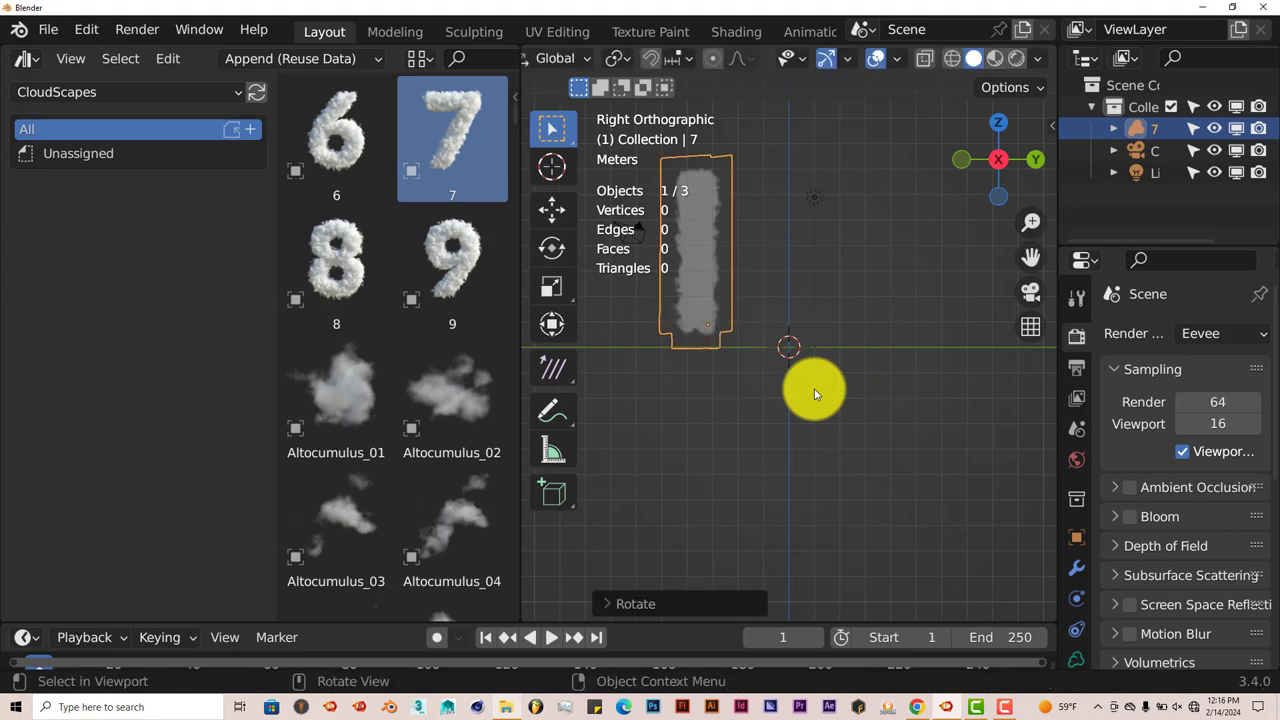
key(KP_1)
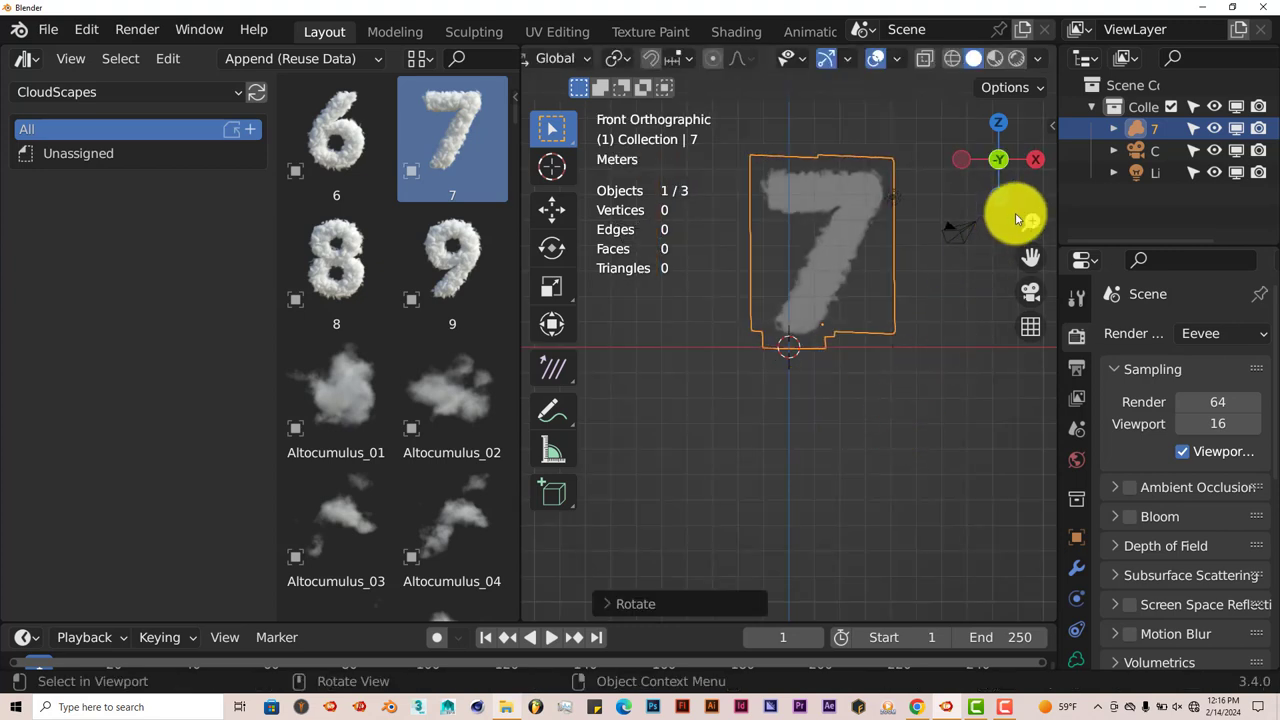
drag(1031, 257, 994, 277)
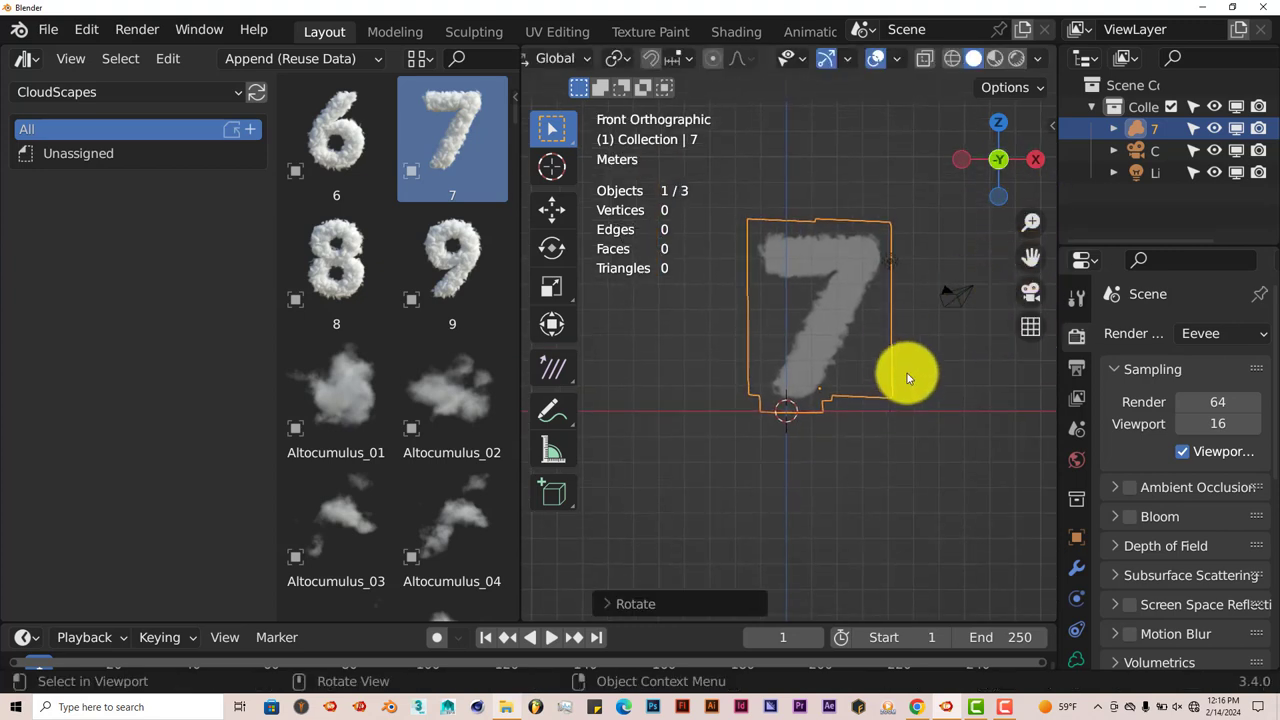
Step: Return the viewport to Rendered shading and set the render engine to Cycles with GPU Compute as the device
click(1017, 58)
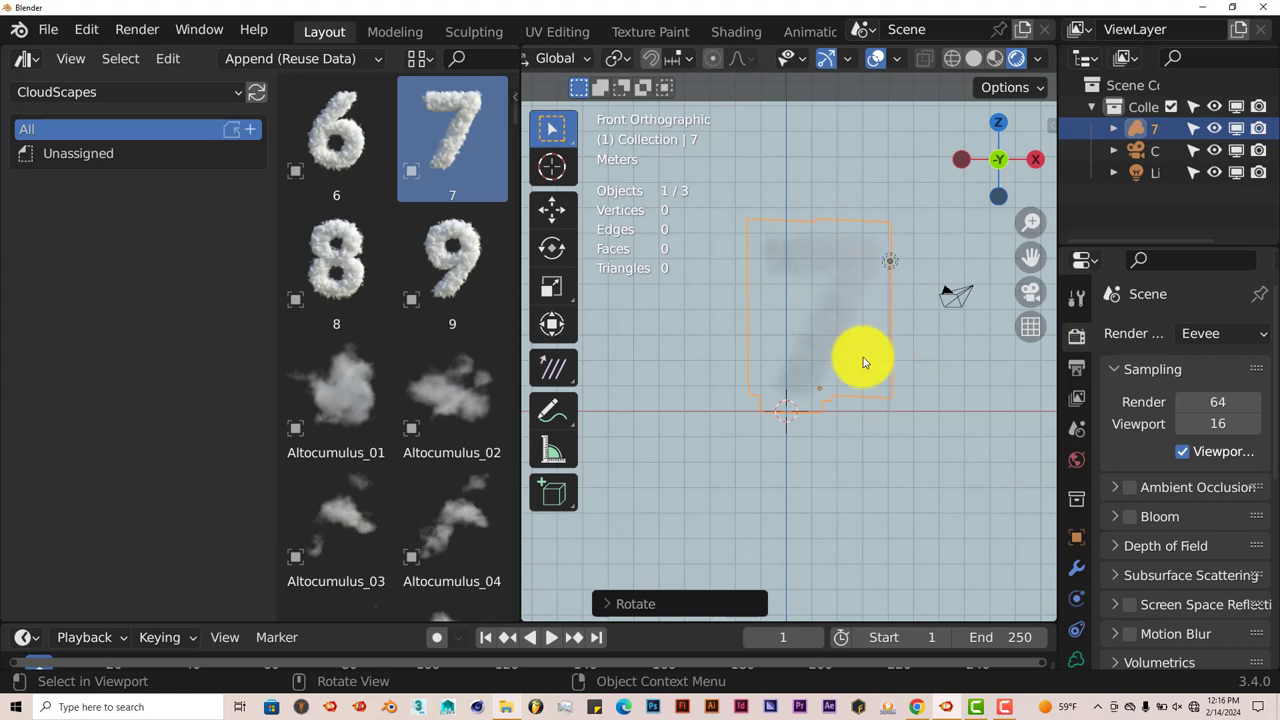
scroll(863, 358, up, 1)
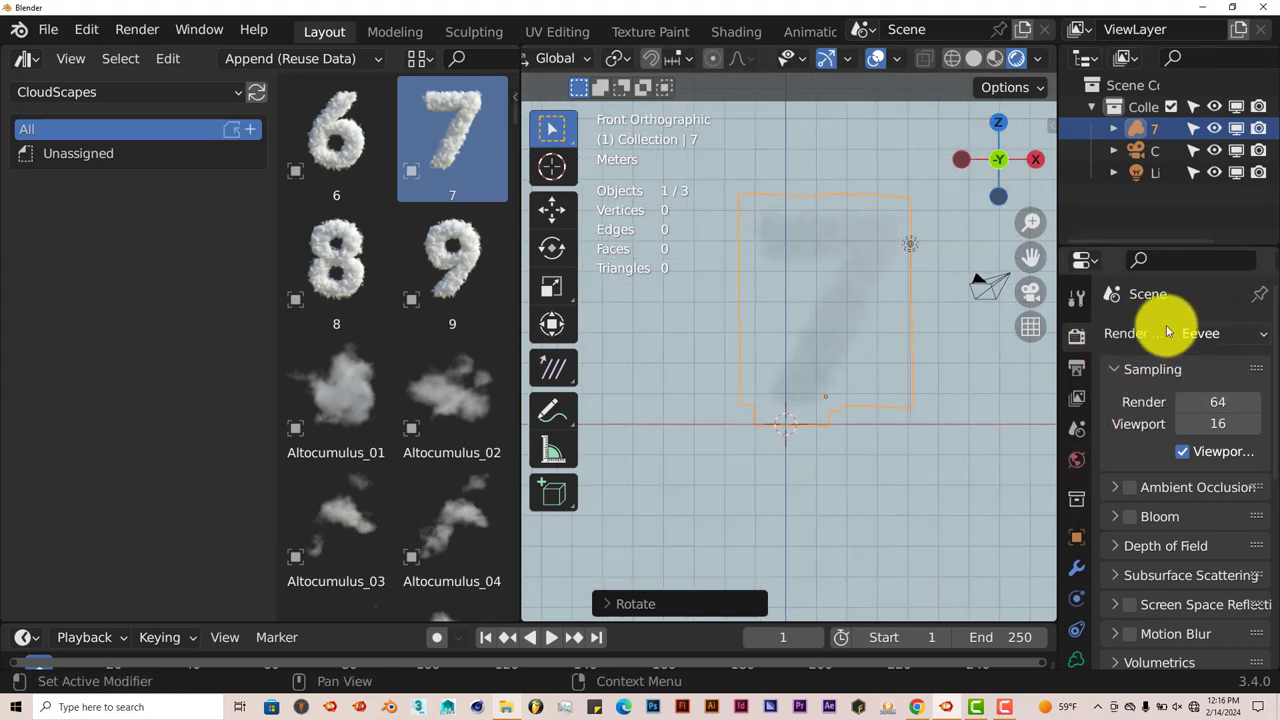
click(1249, 334)
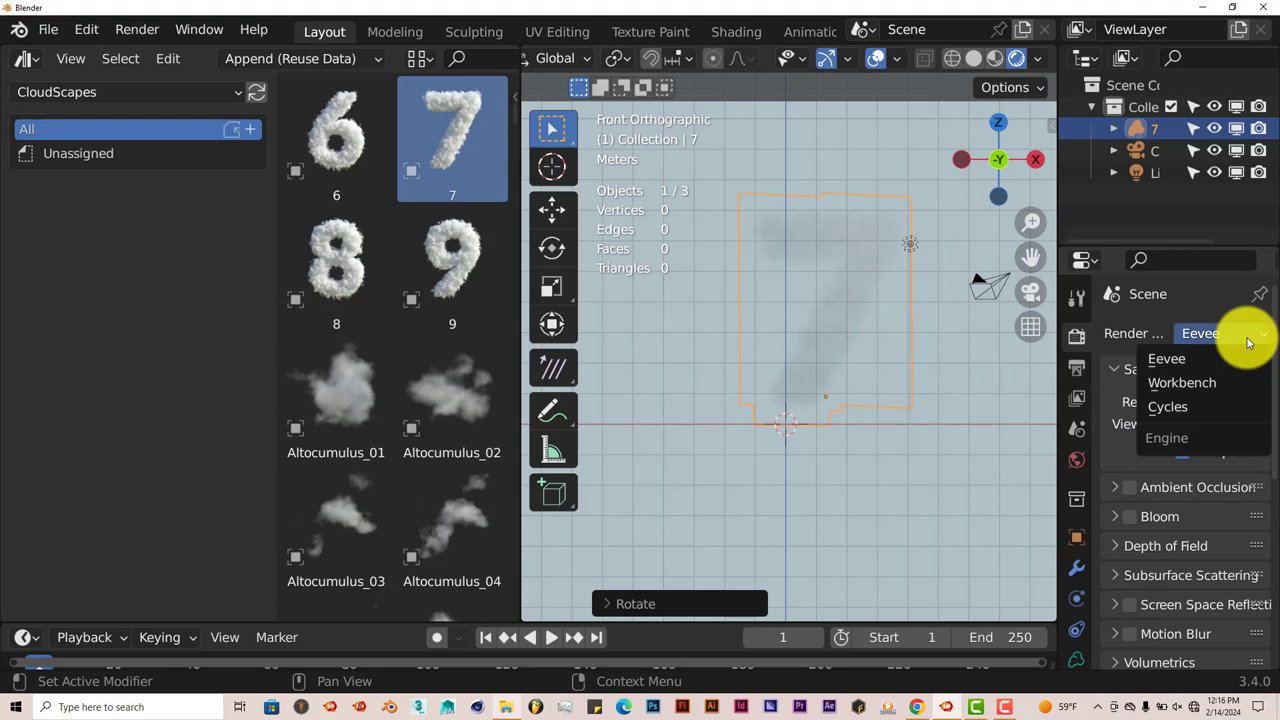
click(1205, 406)
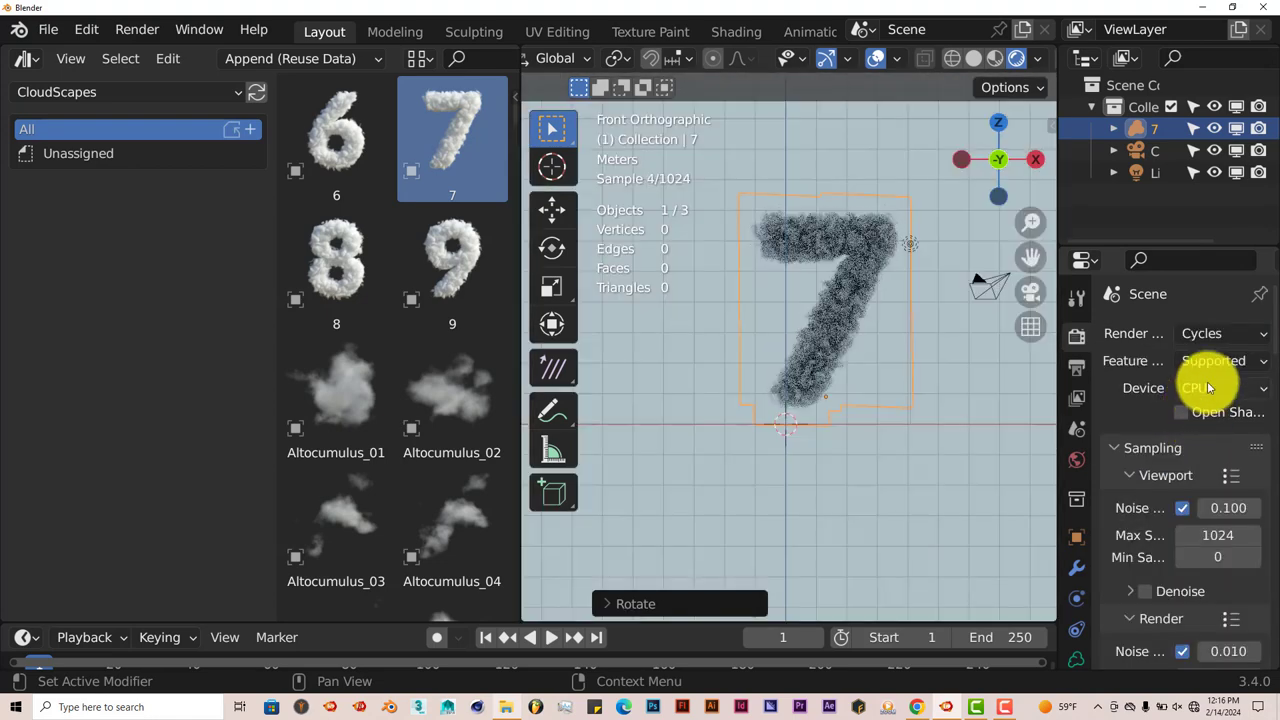
click(1208, 388)
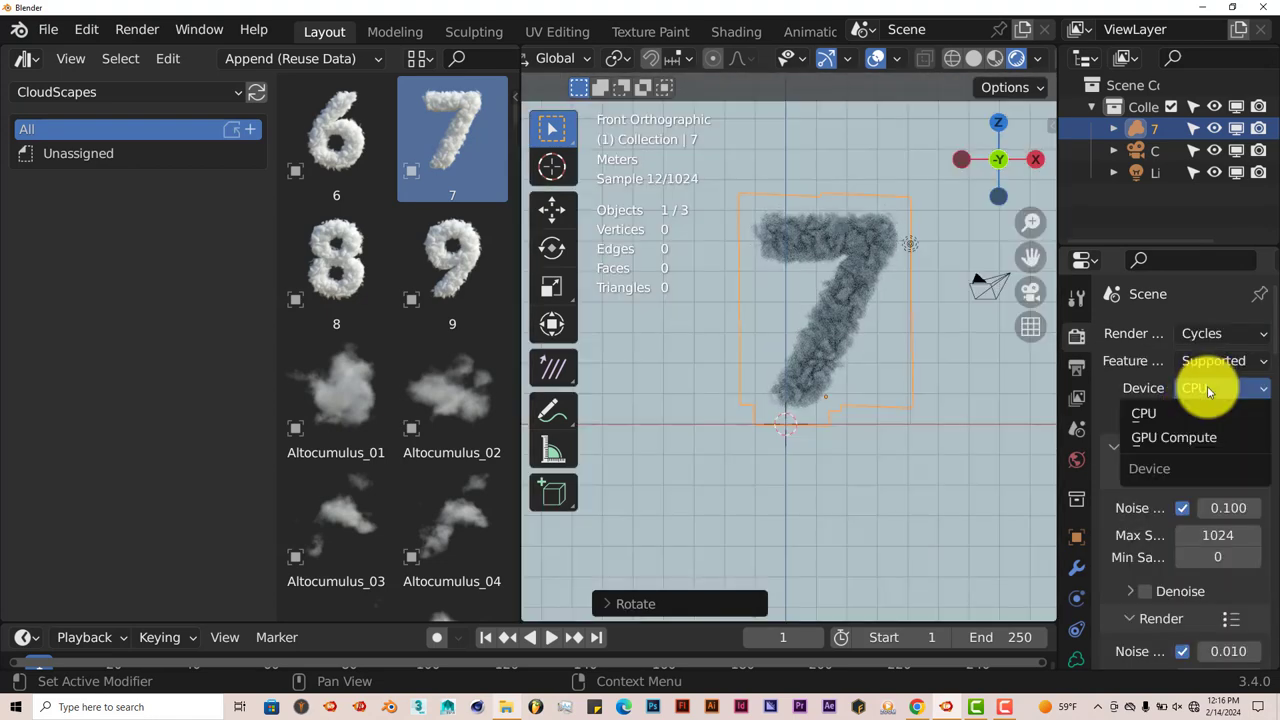
click(1192, 447)
scroll(890, 470, up, 1)
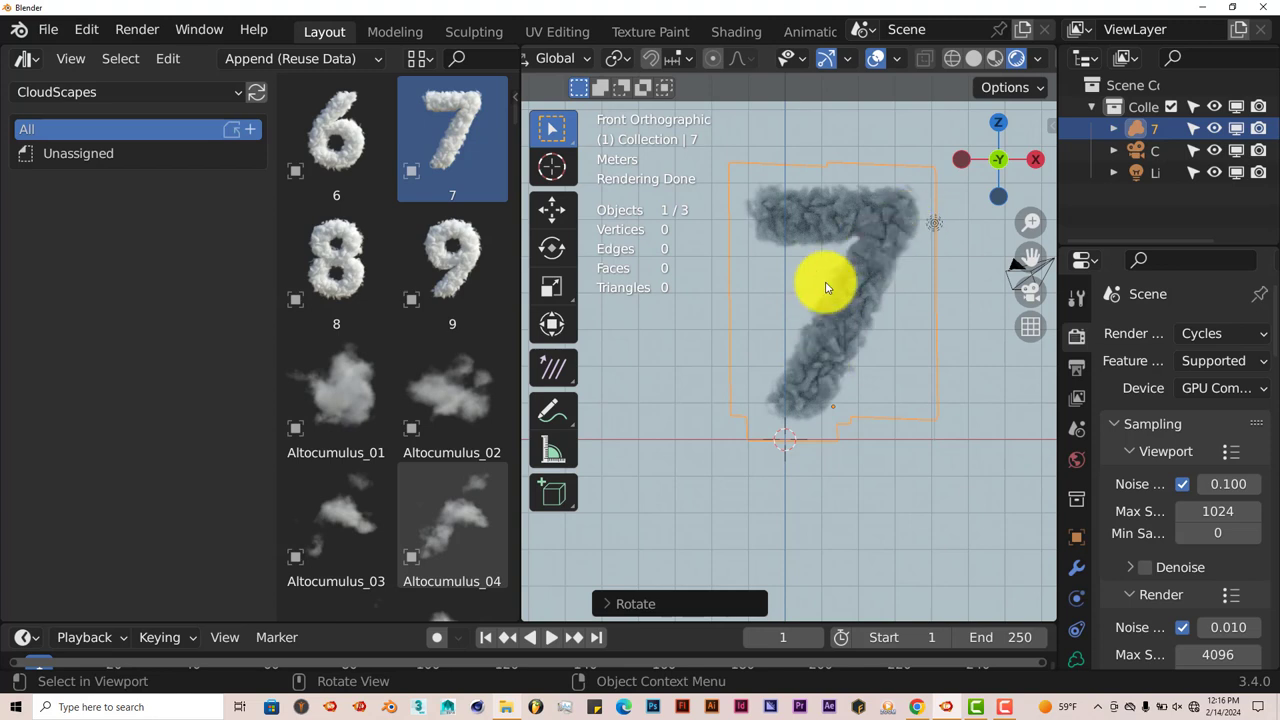
Step: Replace the default light with a Direct Sun light from the Natural light presets
click(939, 229)
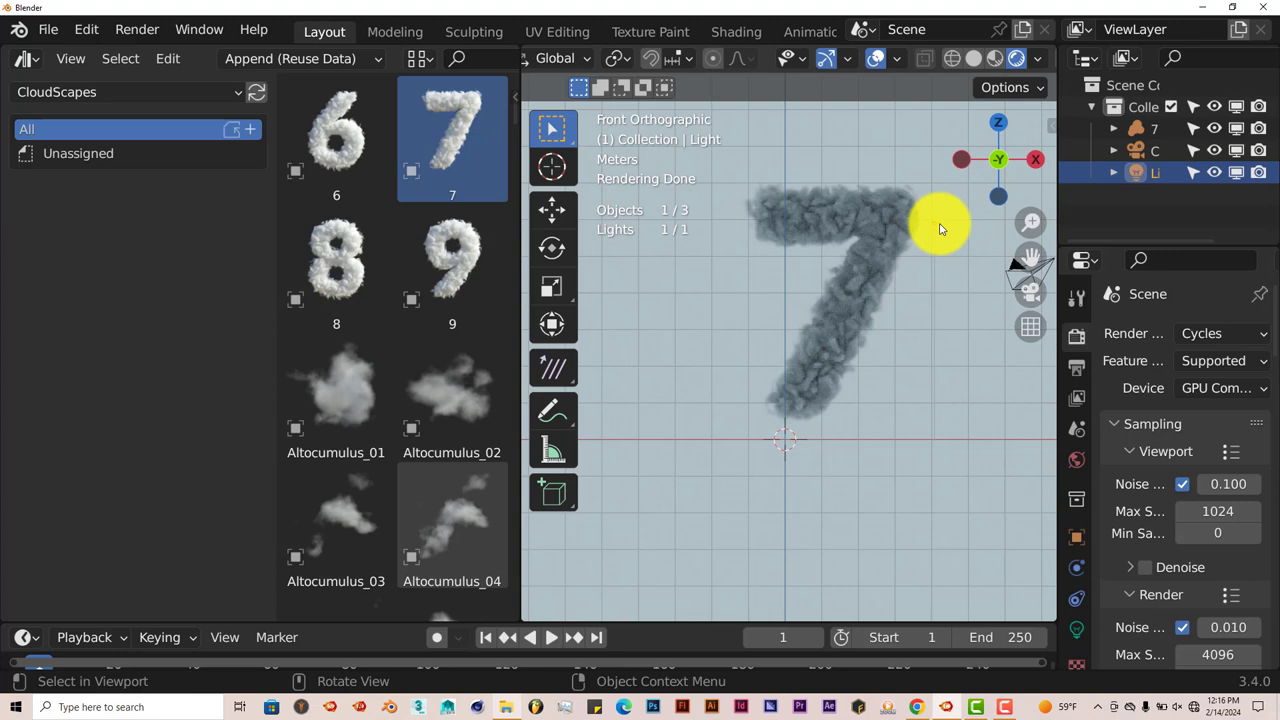
key(Delete)
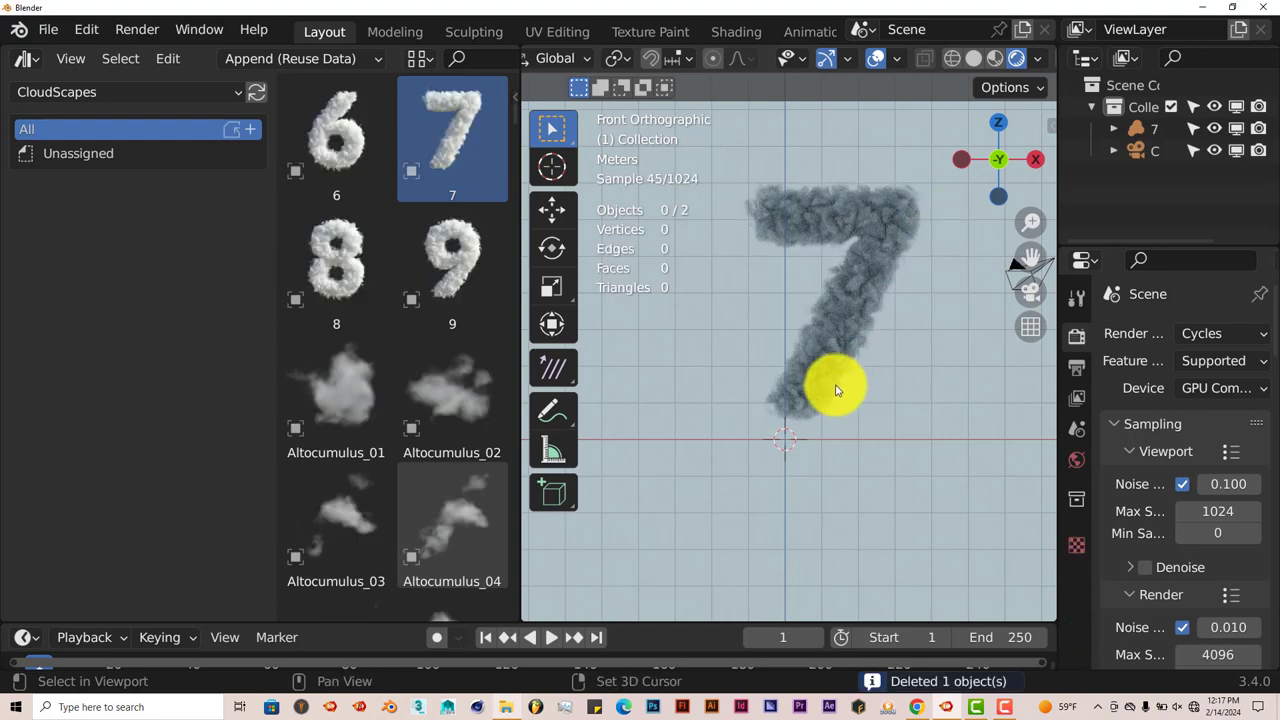
key(shift+a)
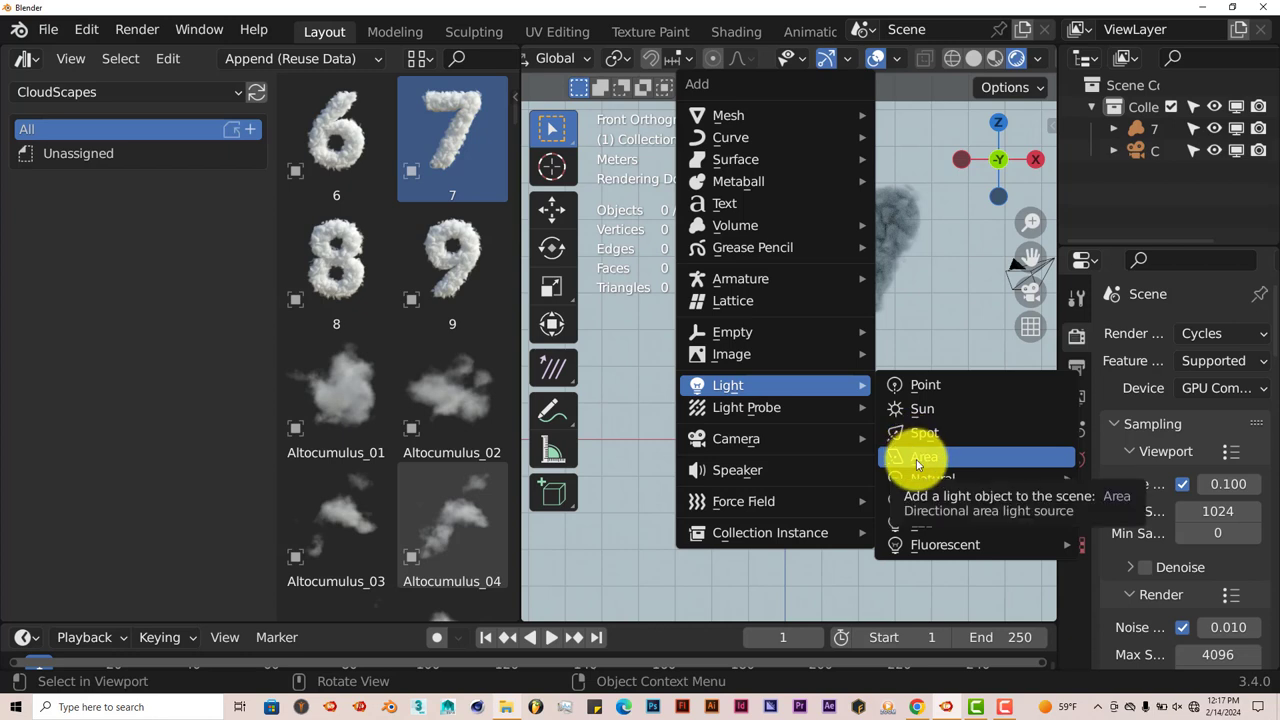
mouse_move(913, 478)
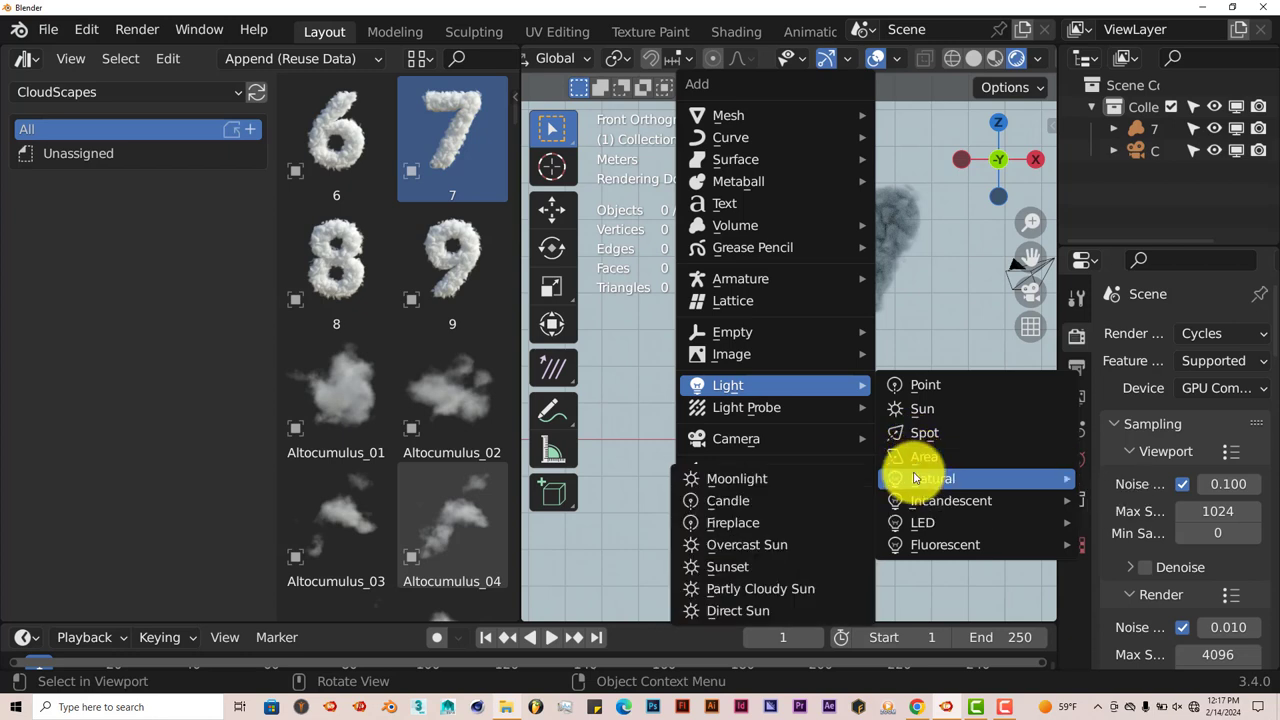
click(770, 610)
scroll(766, 409, up, 1)
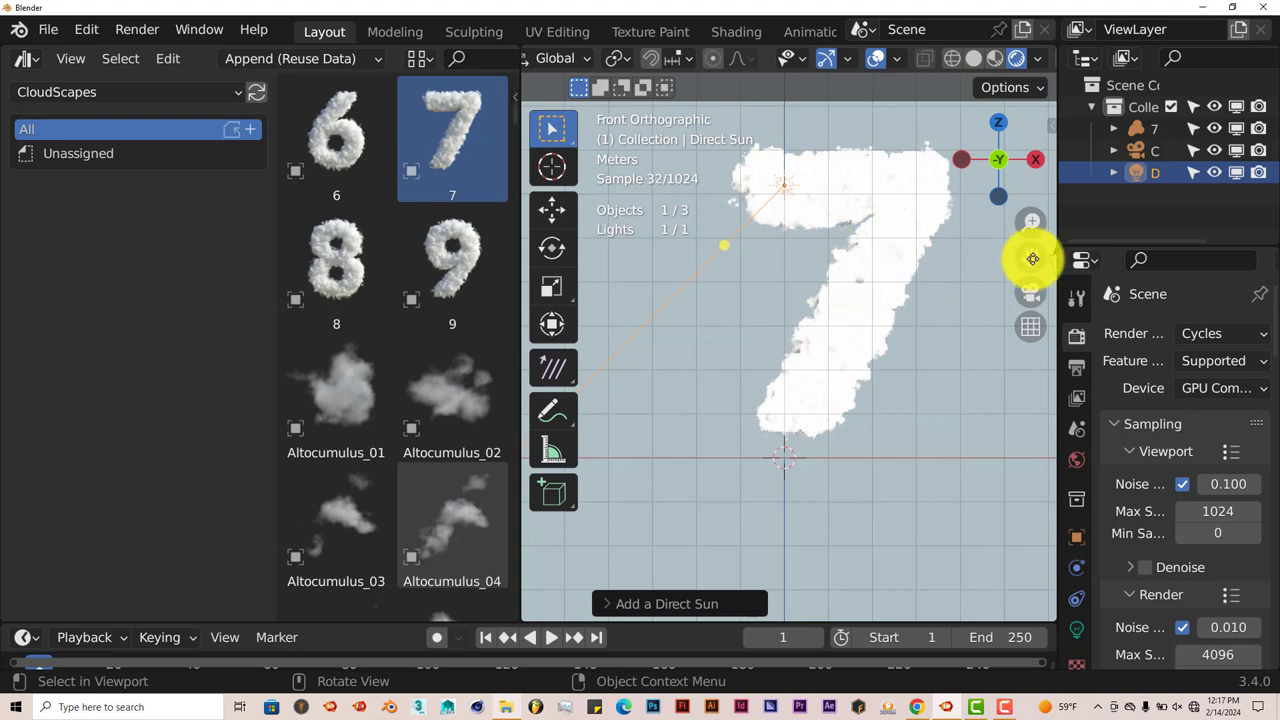
drag(1032, 259, 1020, 354)
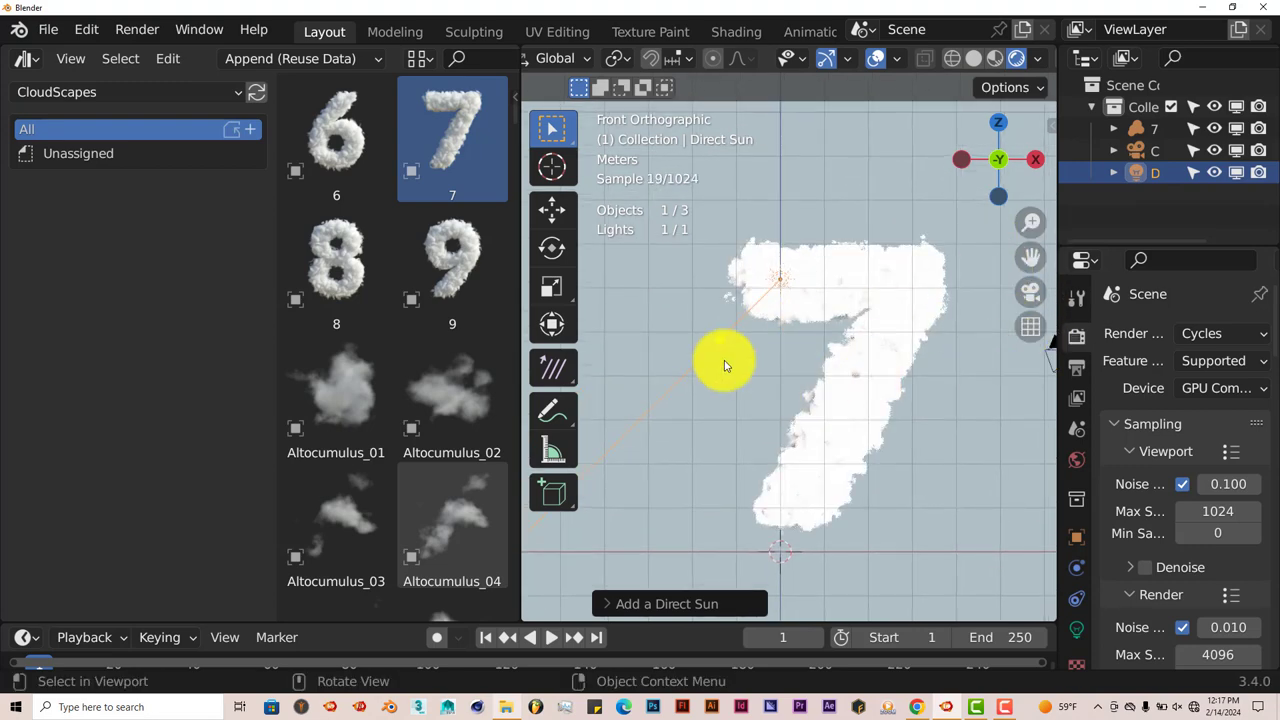
Step: Move the Direct Sun light along X and up along Z to sit above the upper right of the cloud 7
click(553, 210)
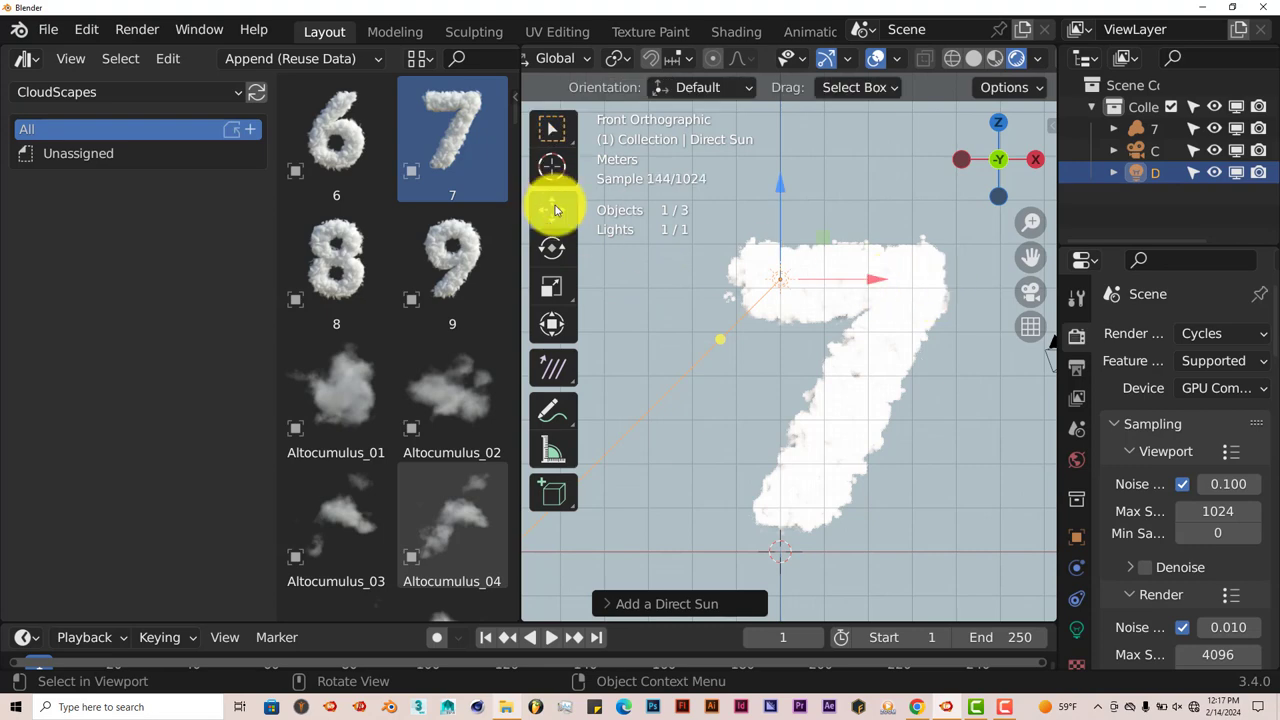
drag(871, 277, 989, 281)
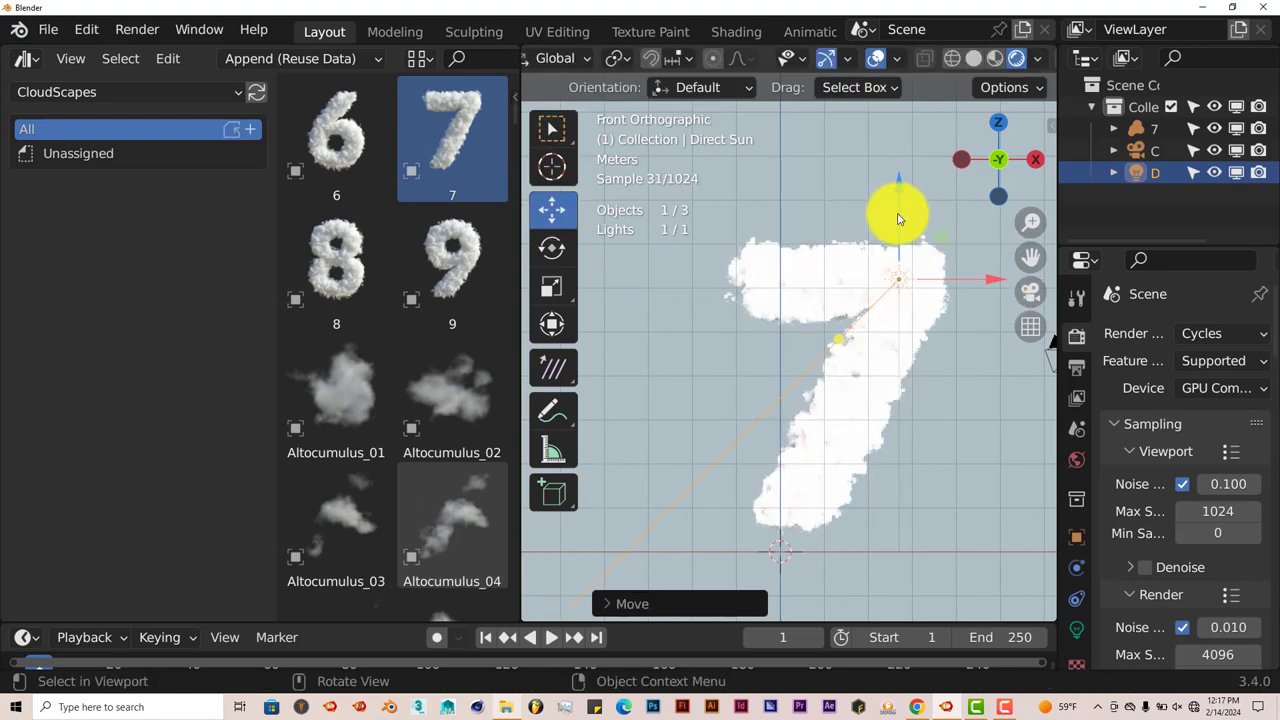
drag(898, 219, 897, 110)
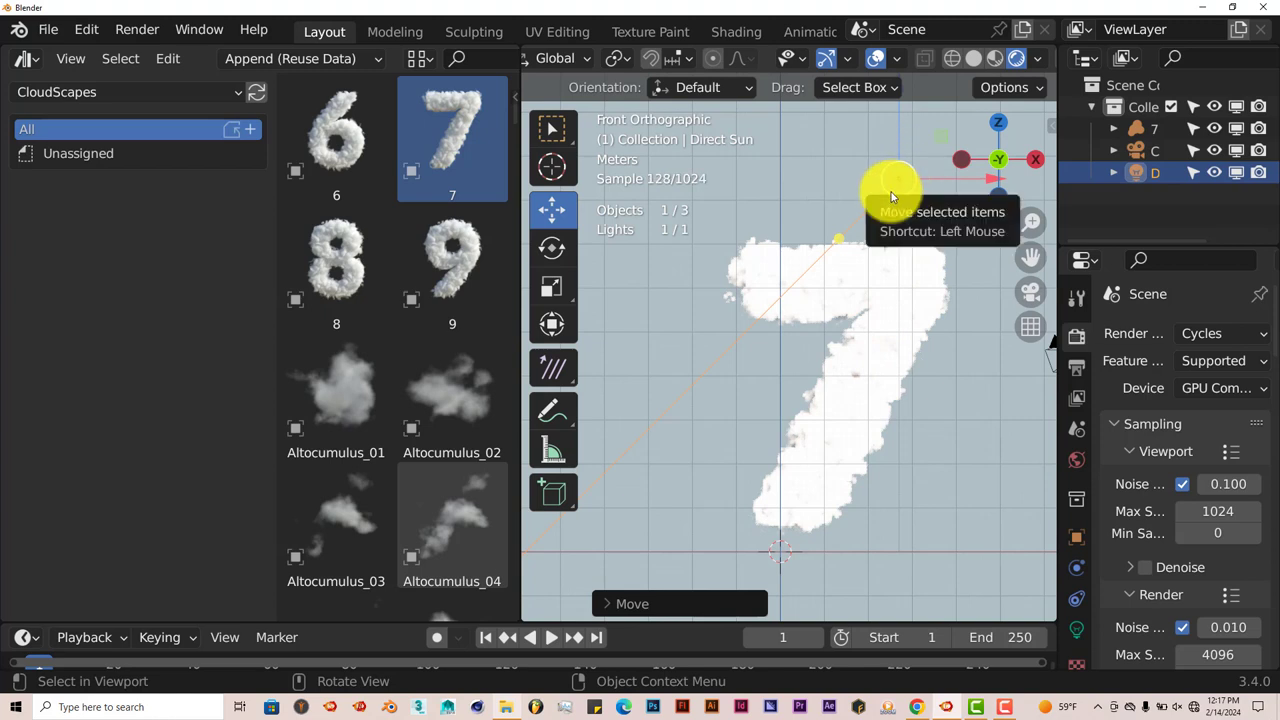
Step: Set the Direct Sun light's strength to 20
click(1077, 629)
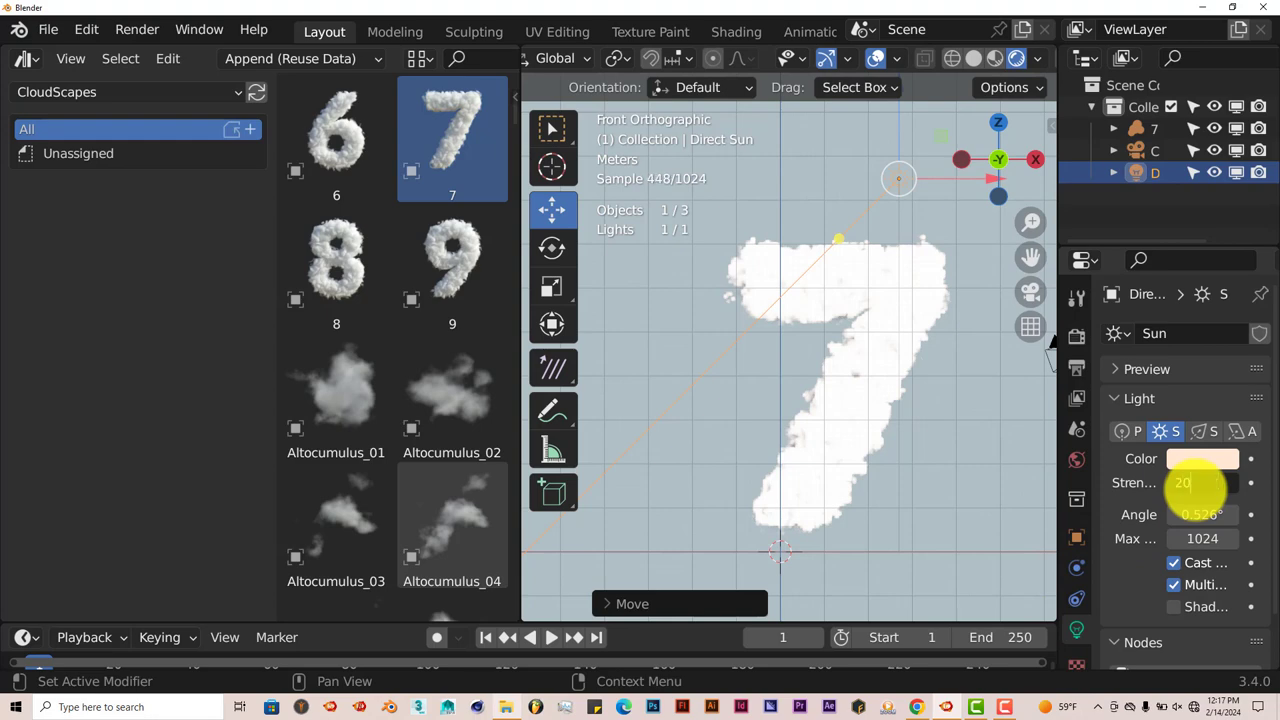
click(1183, 483)
text(20)
key(Return)
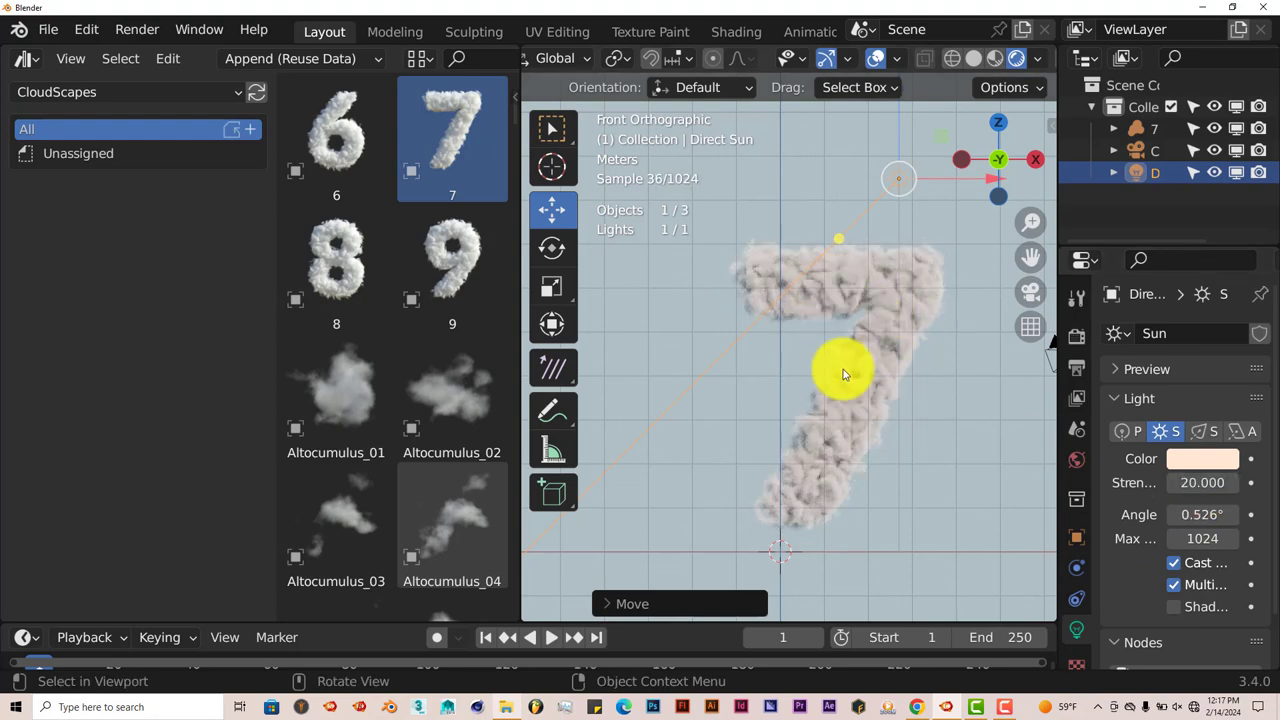
scroll(894, 377, up, 1)
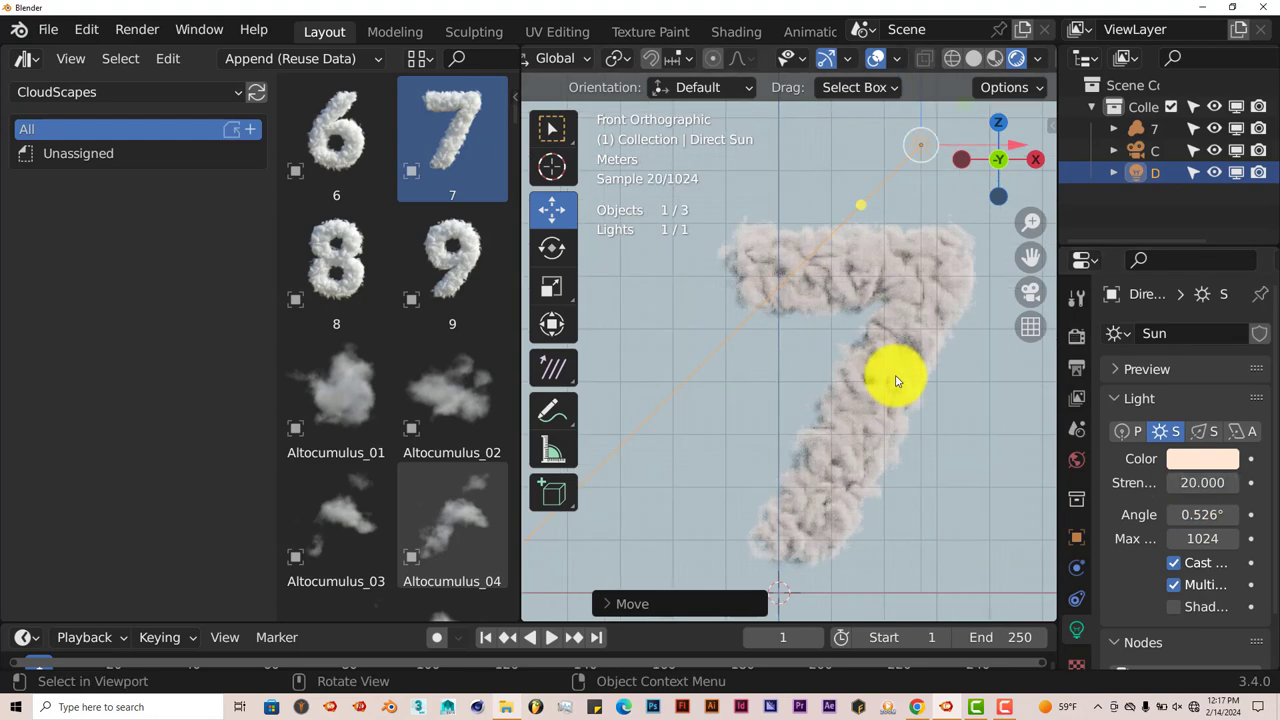
Step: Try Eevee as the scene's render engine in place of Cycles
click(1081, 345)
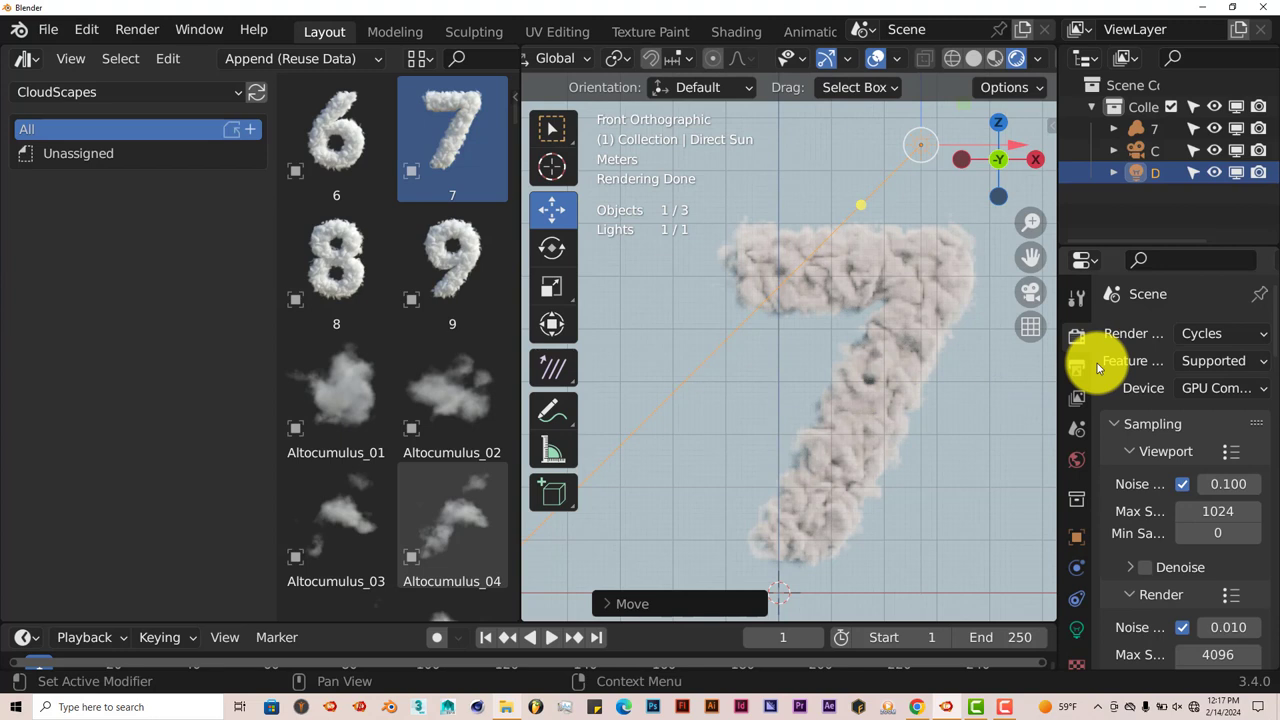
click(1205, 336)
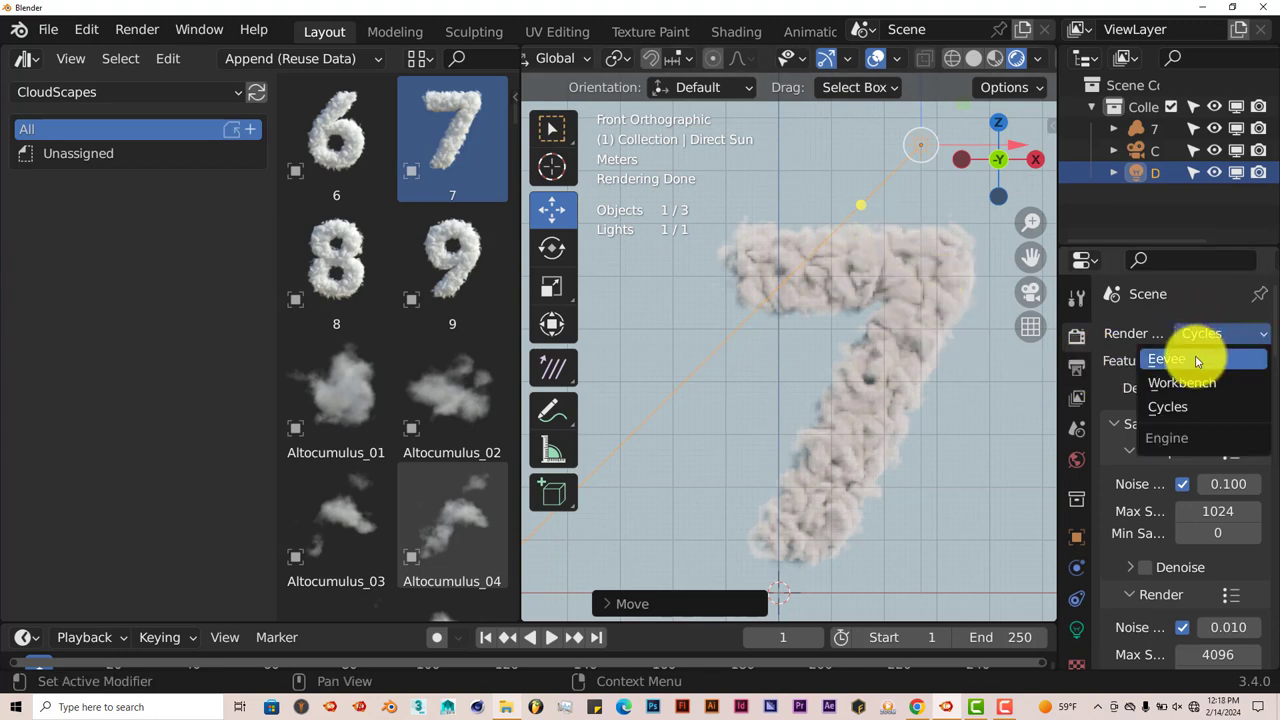
click(1197, 362)
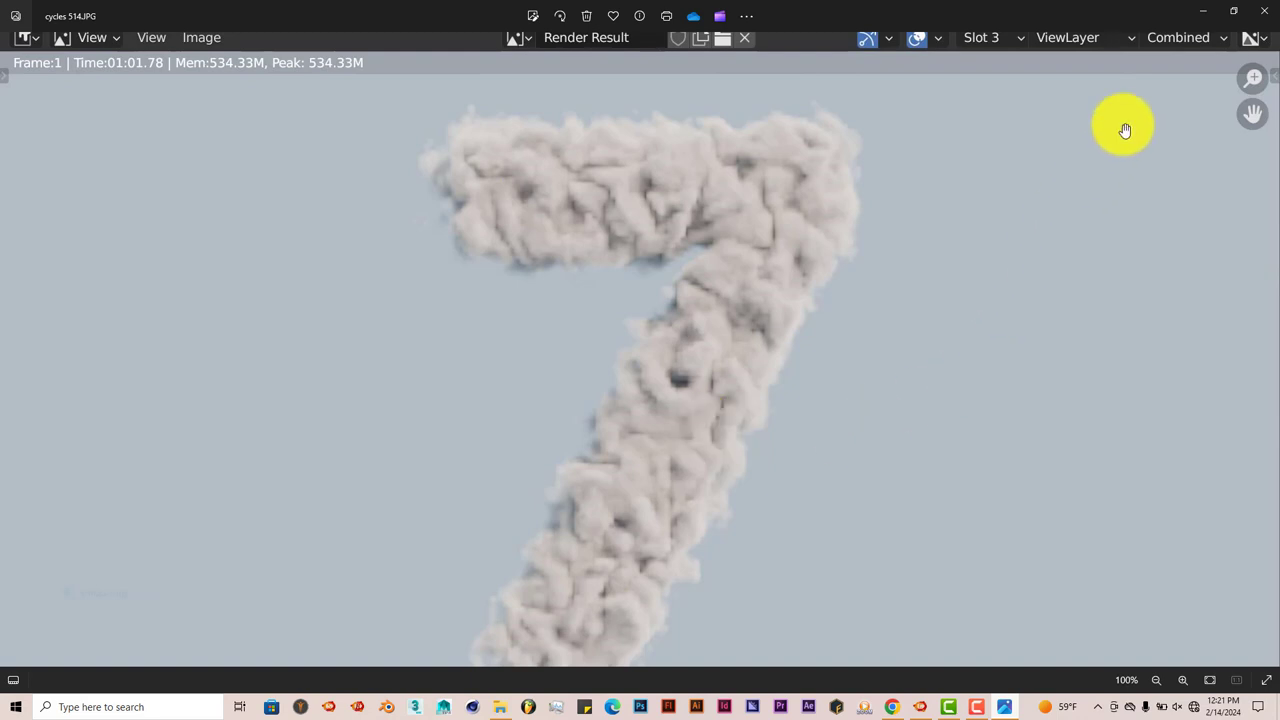
Step: Return to Blender from the image viewer and display the cloud 7 material in the Shader Editor, with its sidebar hidden
click(1200, 14)
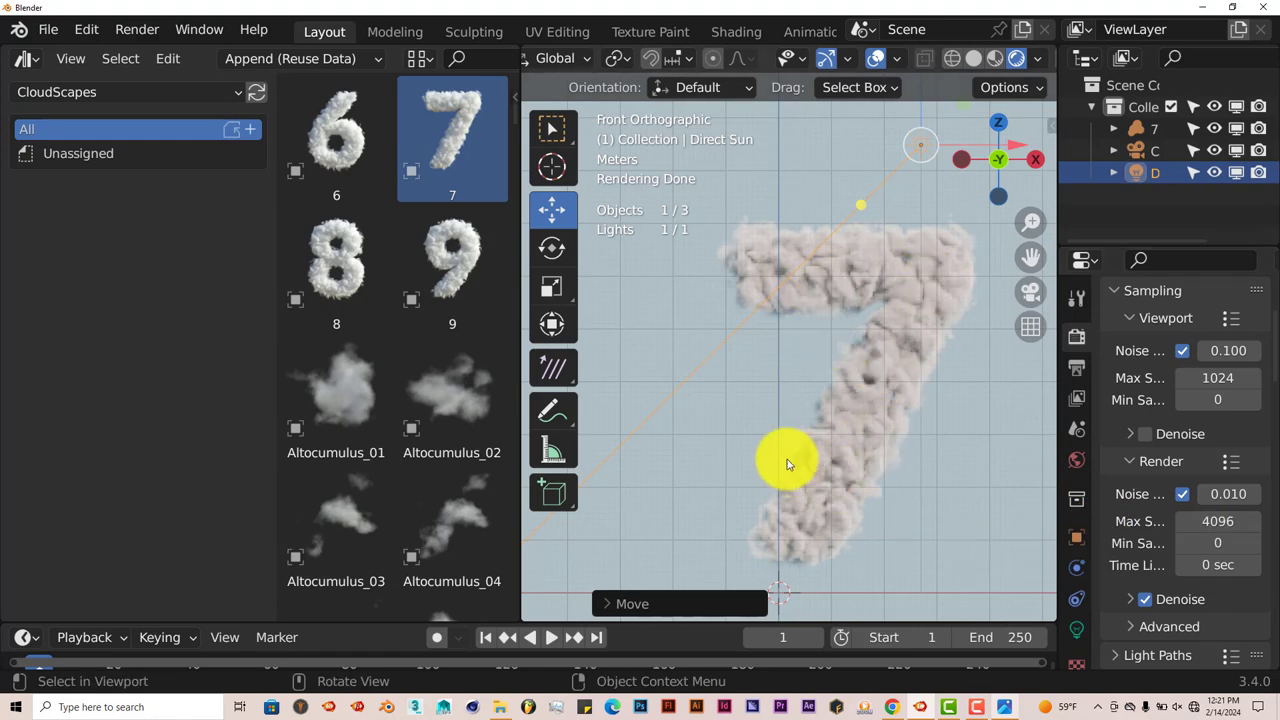
click(815, 545)
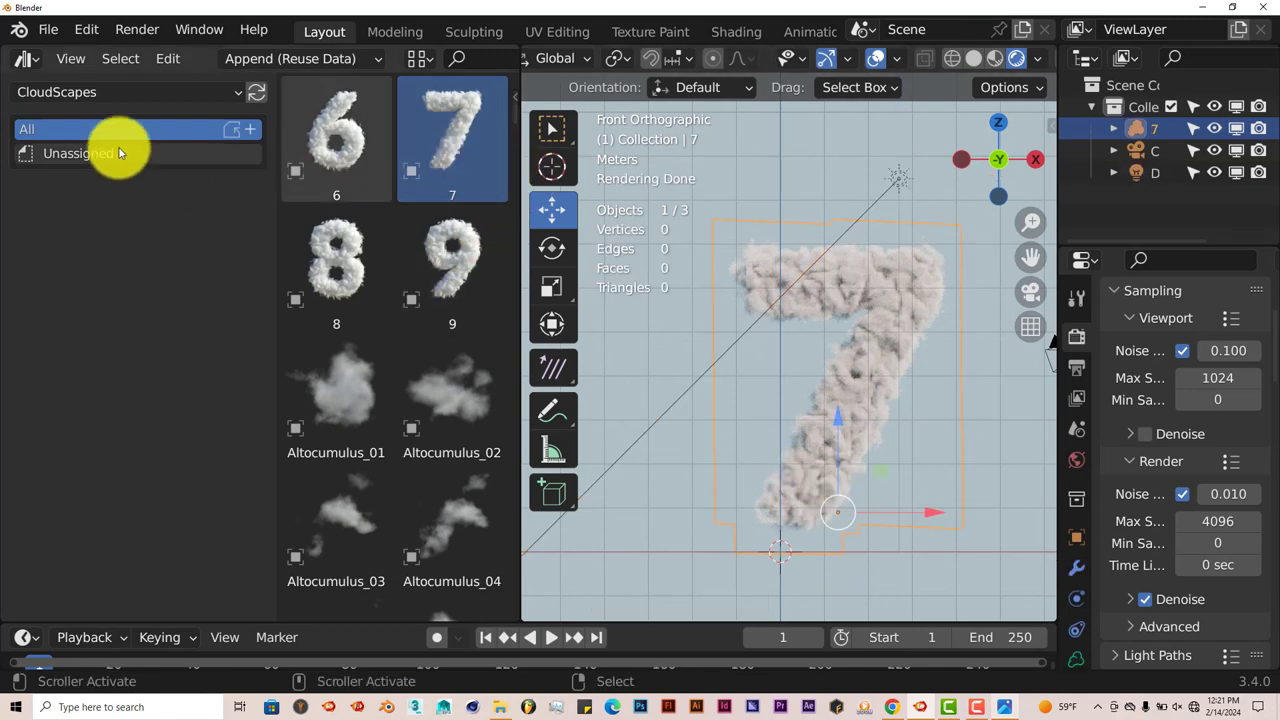
click(28, 58)
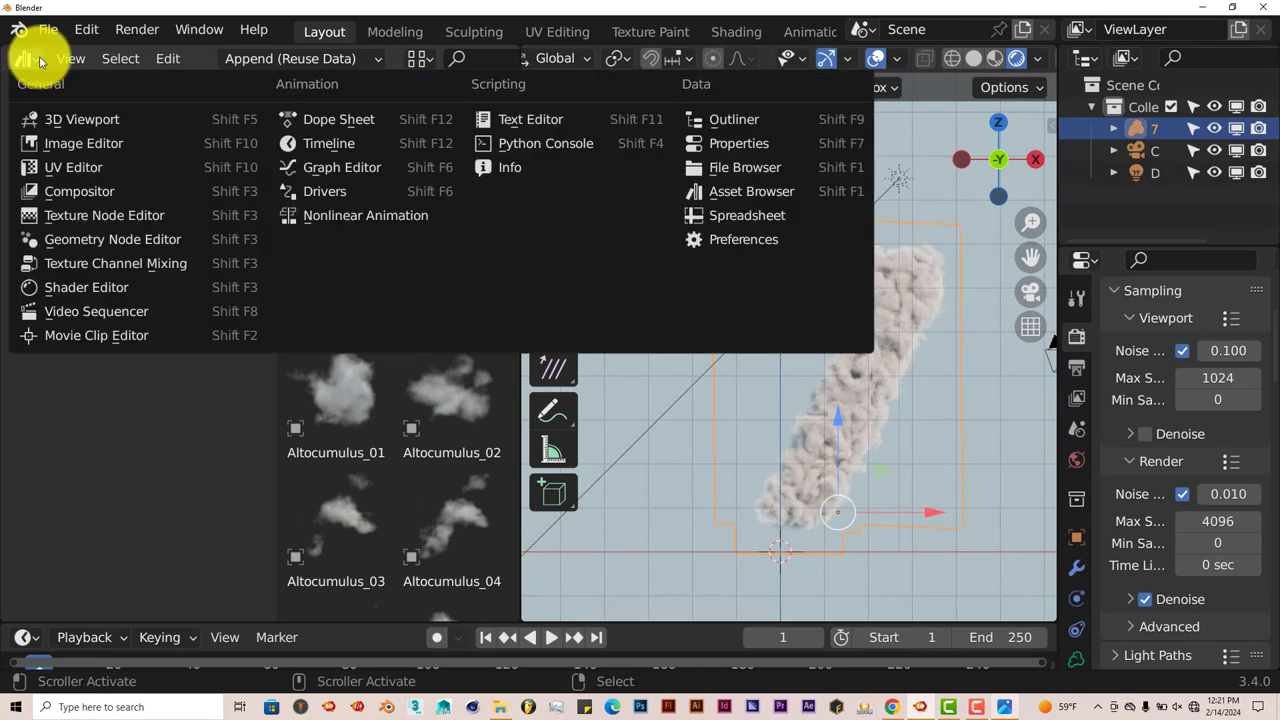
click(79, 285)
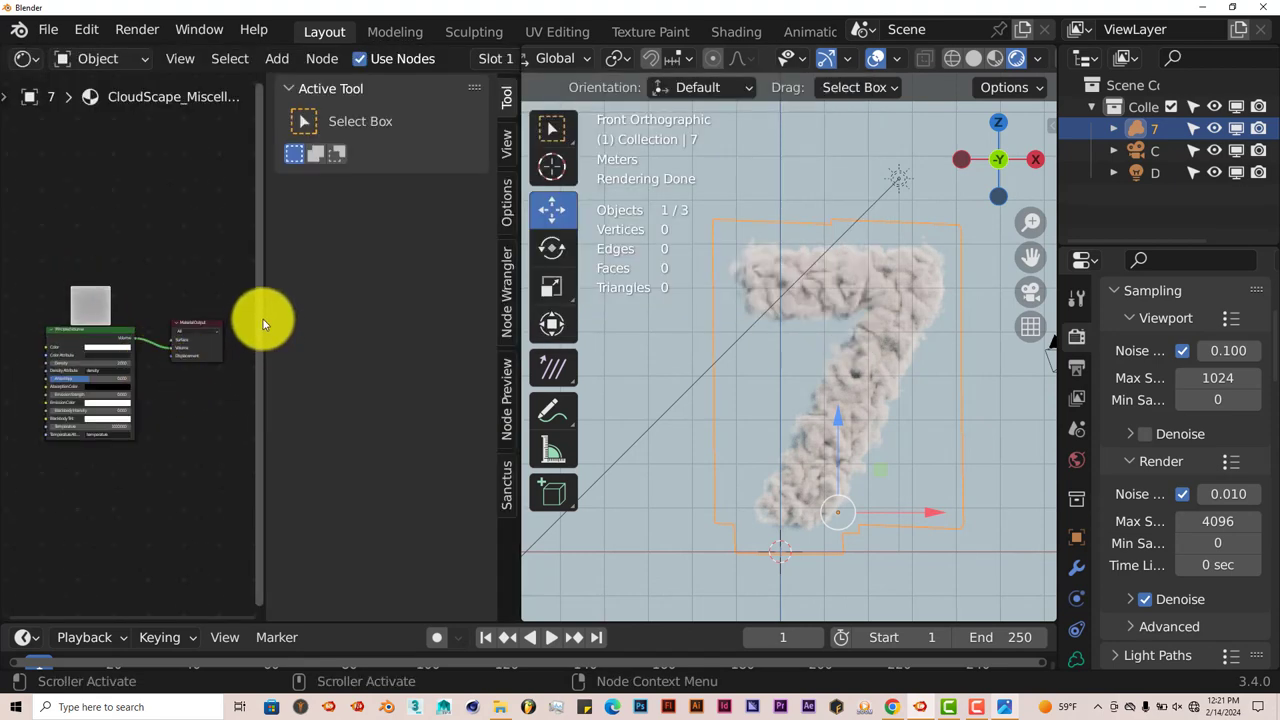
drag(265, 315, 463, 371)
key(Home)
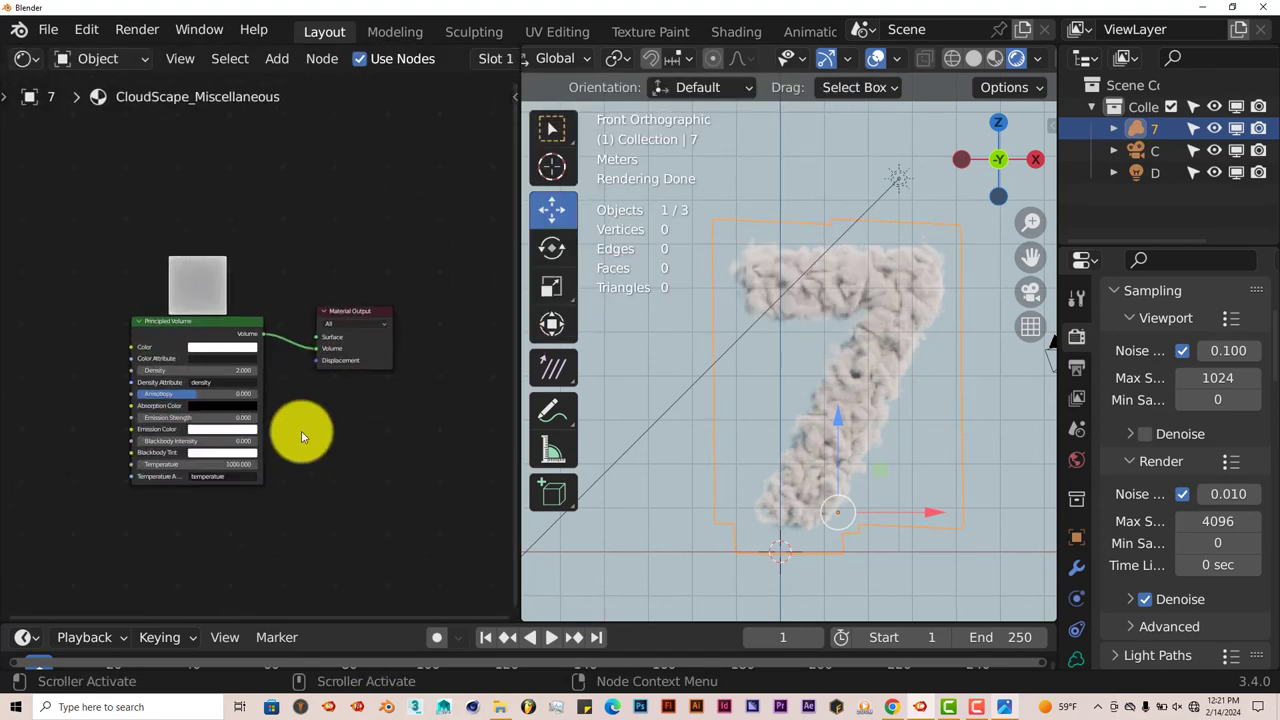
Step: Set the density of the cloud material's Principled Volume node to 0.5
middle_drag(301, 435, 354, 371)
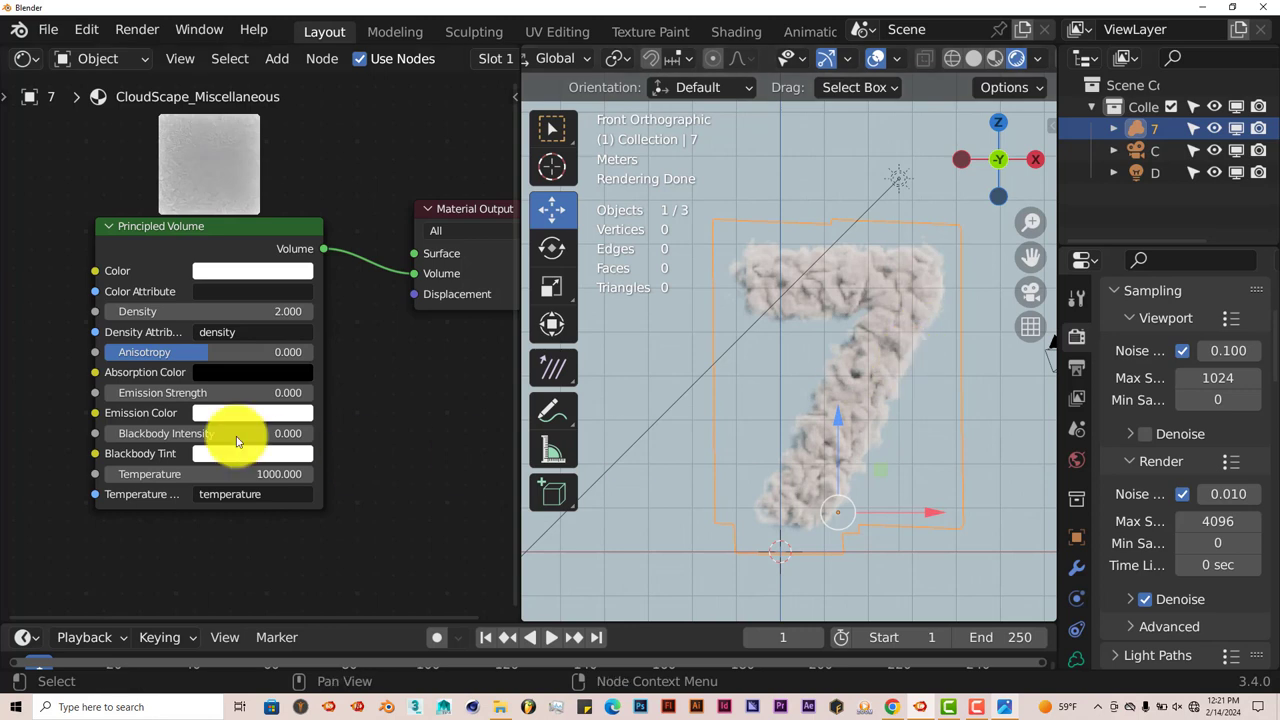
click(216, 311)
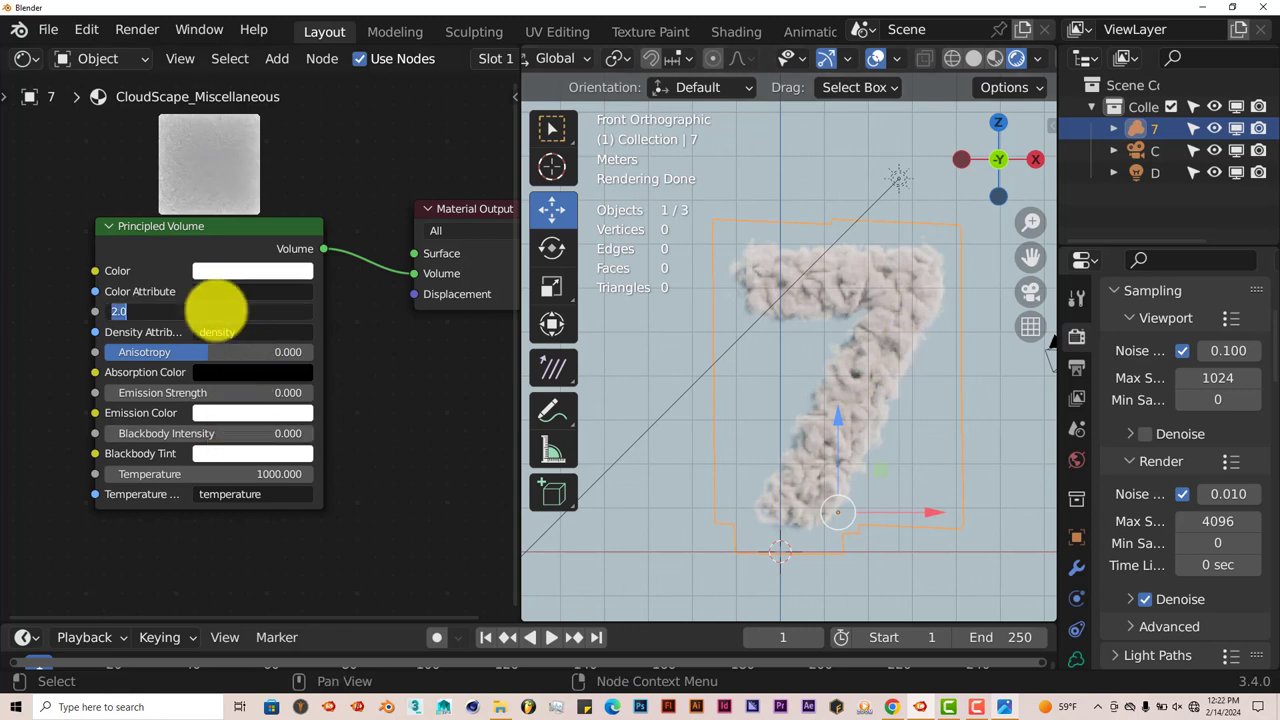
key(Return)
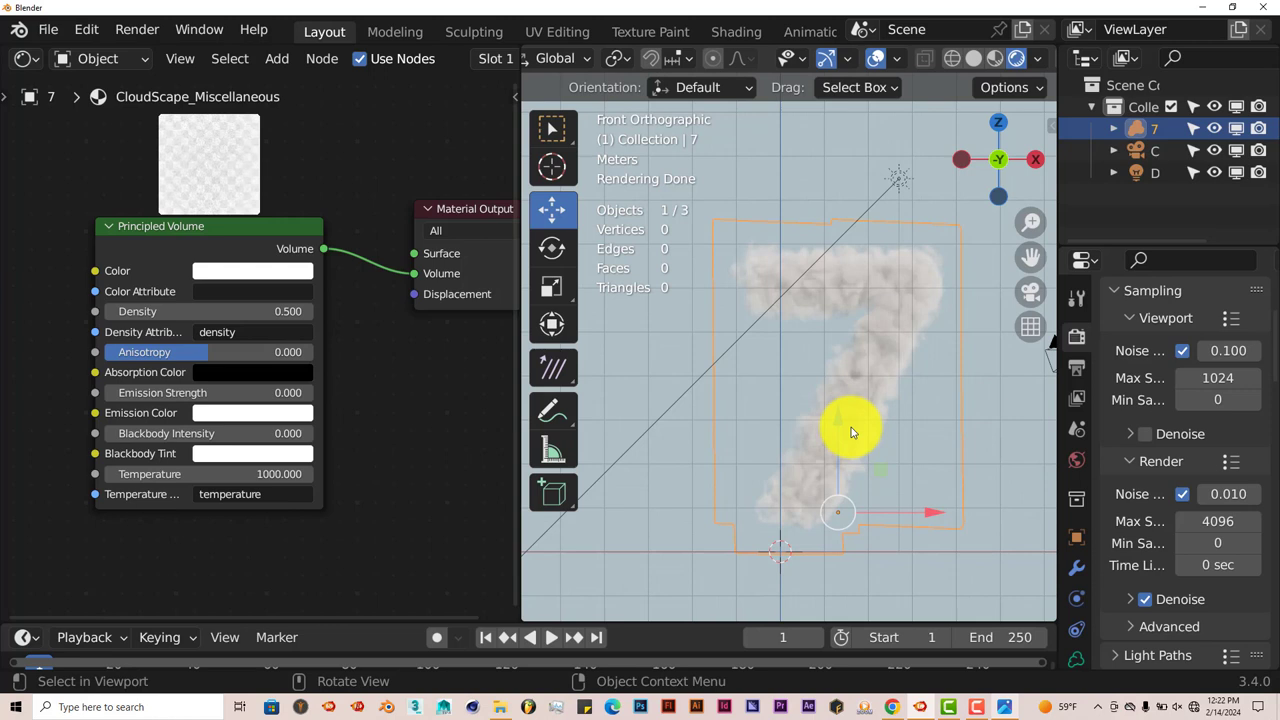
Step: Set the maximum samples for the final Cycles render to 128
click(1212, 523)
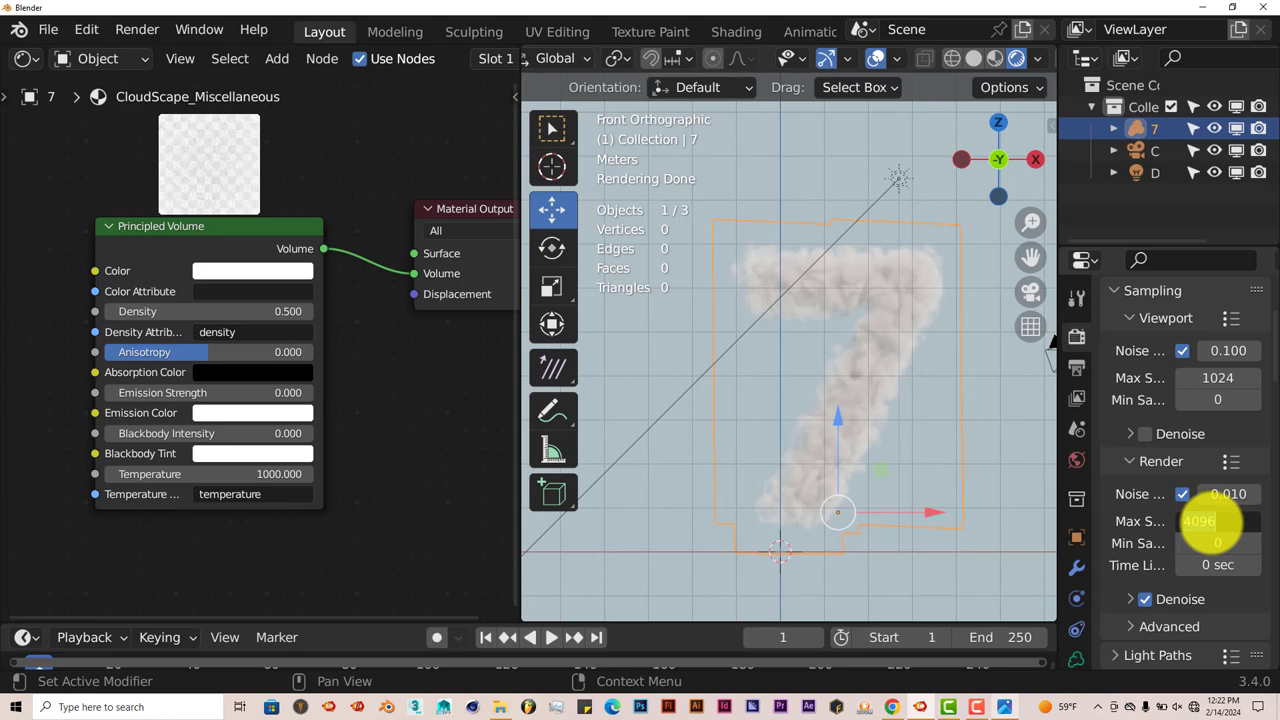
text(128)
key(Return)
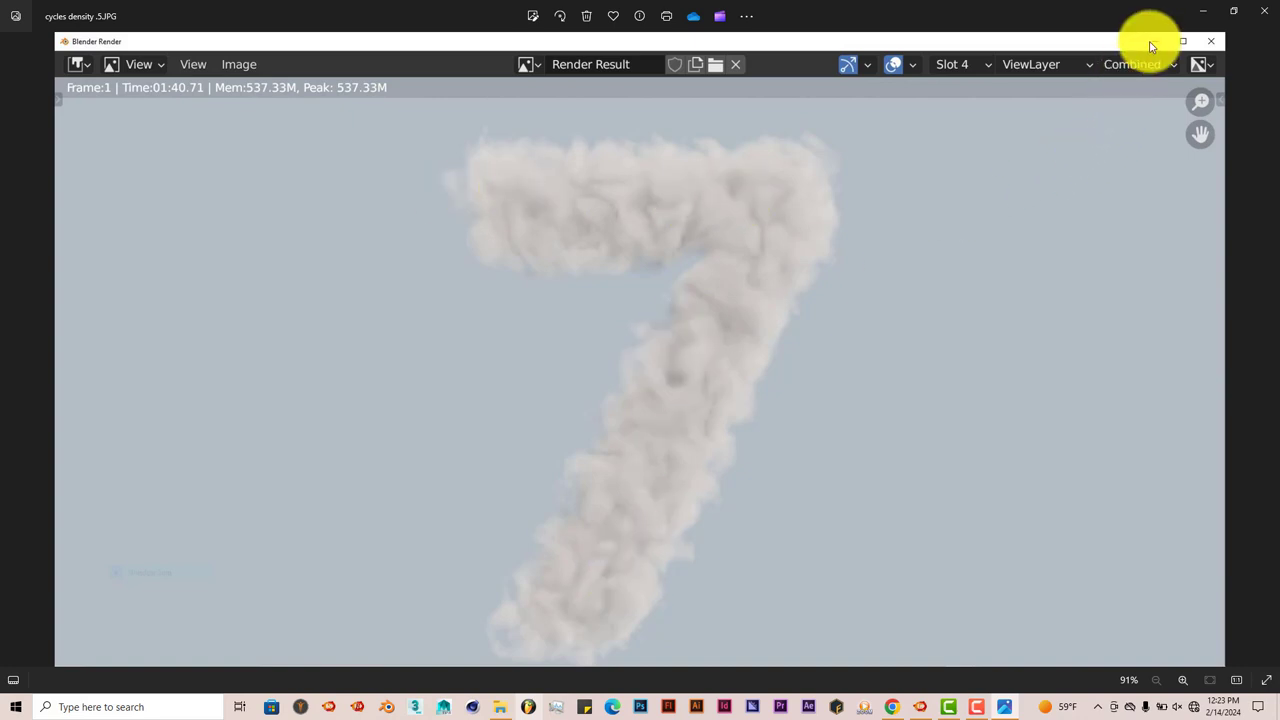
Step: Return to Blender from the image viewer and change the Shader Editor area back to the Asset Browser
click(1204, 14)
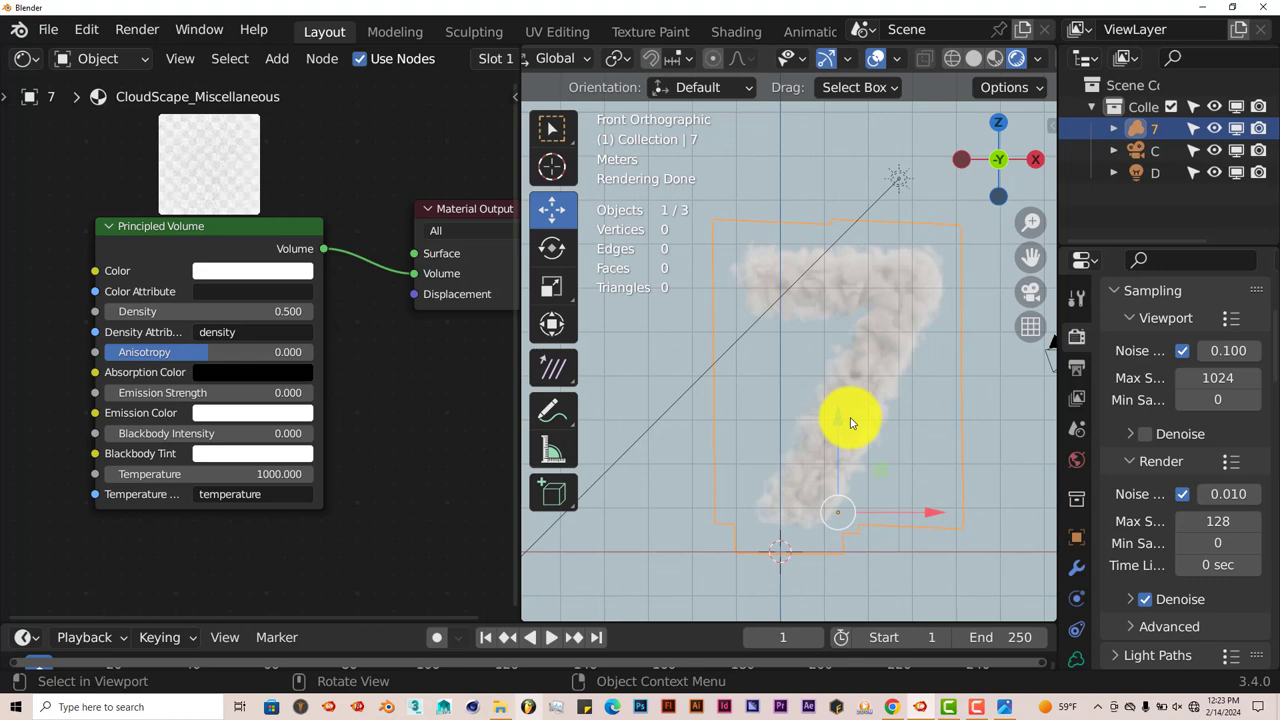
click(27, 62)
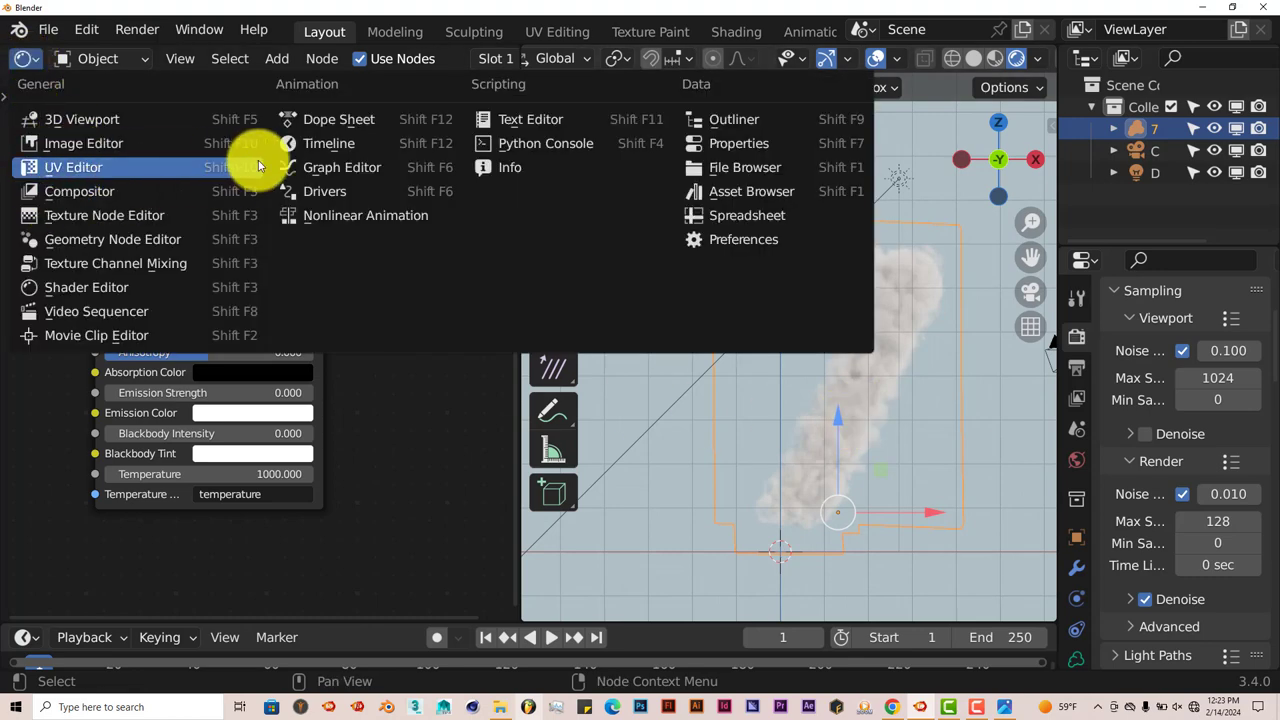
click(783, 188)
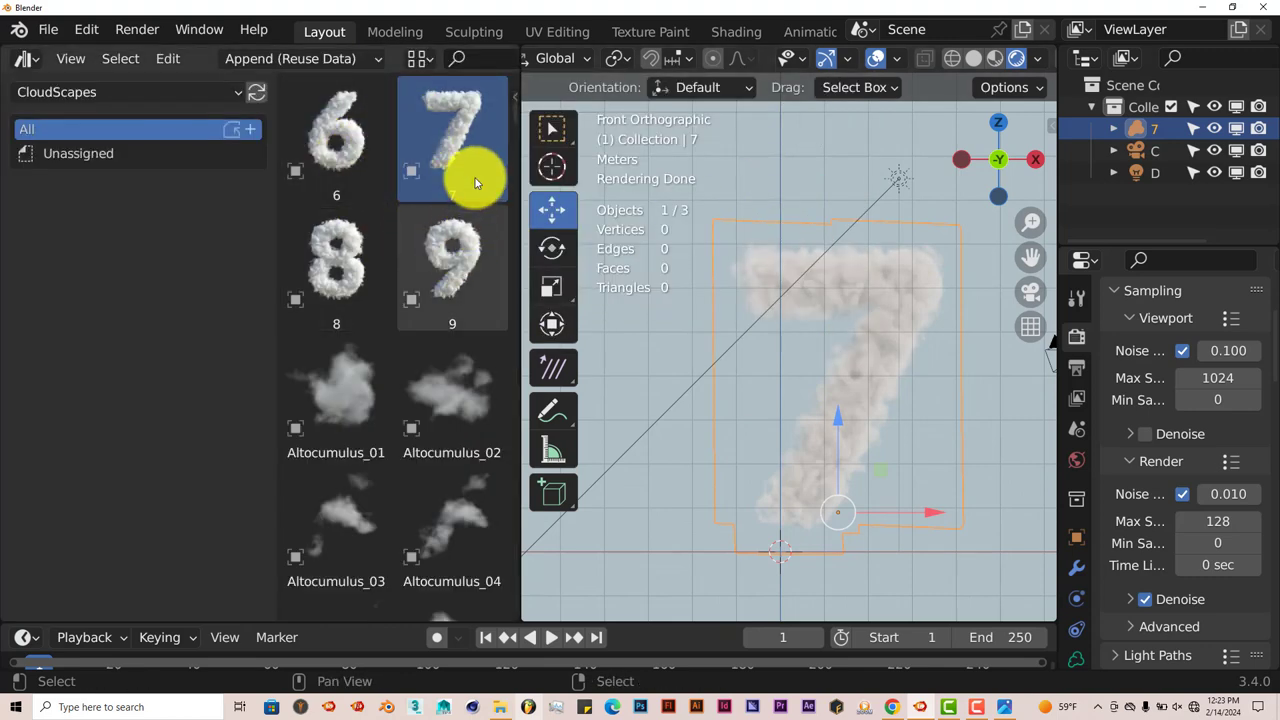
Step: Browse the CloudScapes library from the Altocumulus clouds through the Altostratus and Cirrus types to the Cumulonimbus clouds
scroll(340, 200, down, 1)
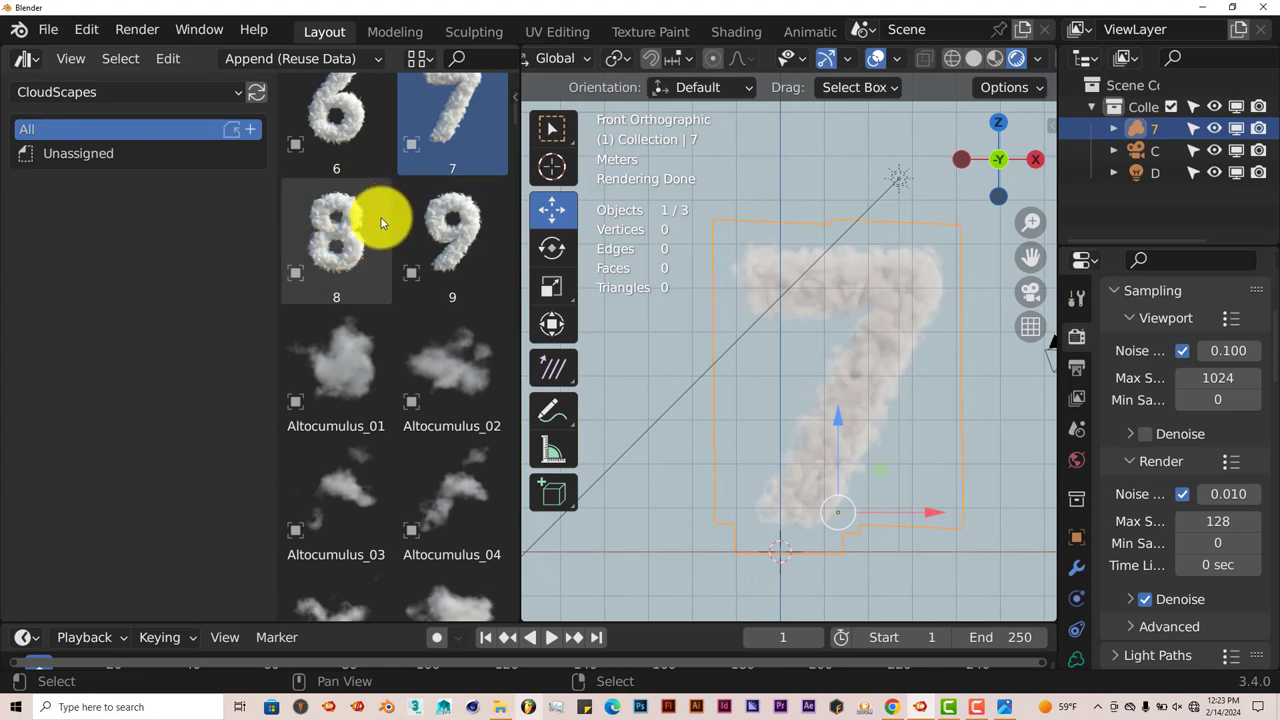
scroll(390, 355, down, 2)
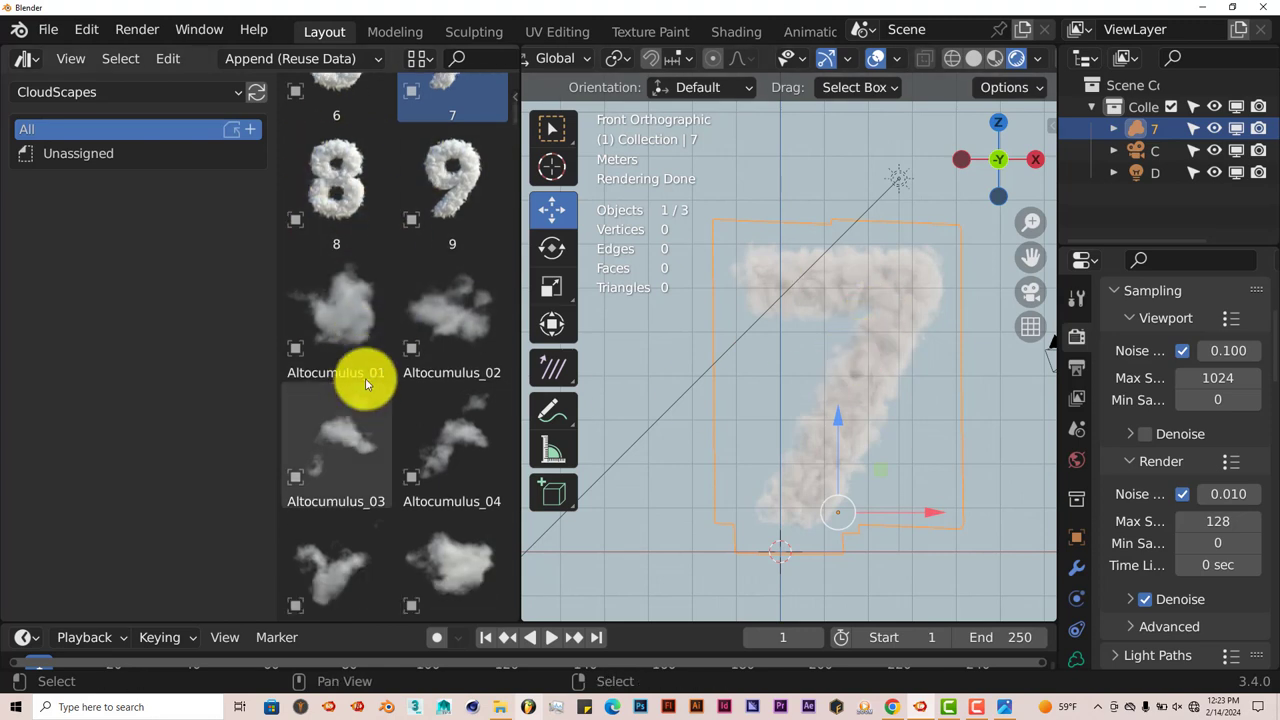
scroll(380, 398, down, 6)
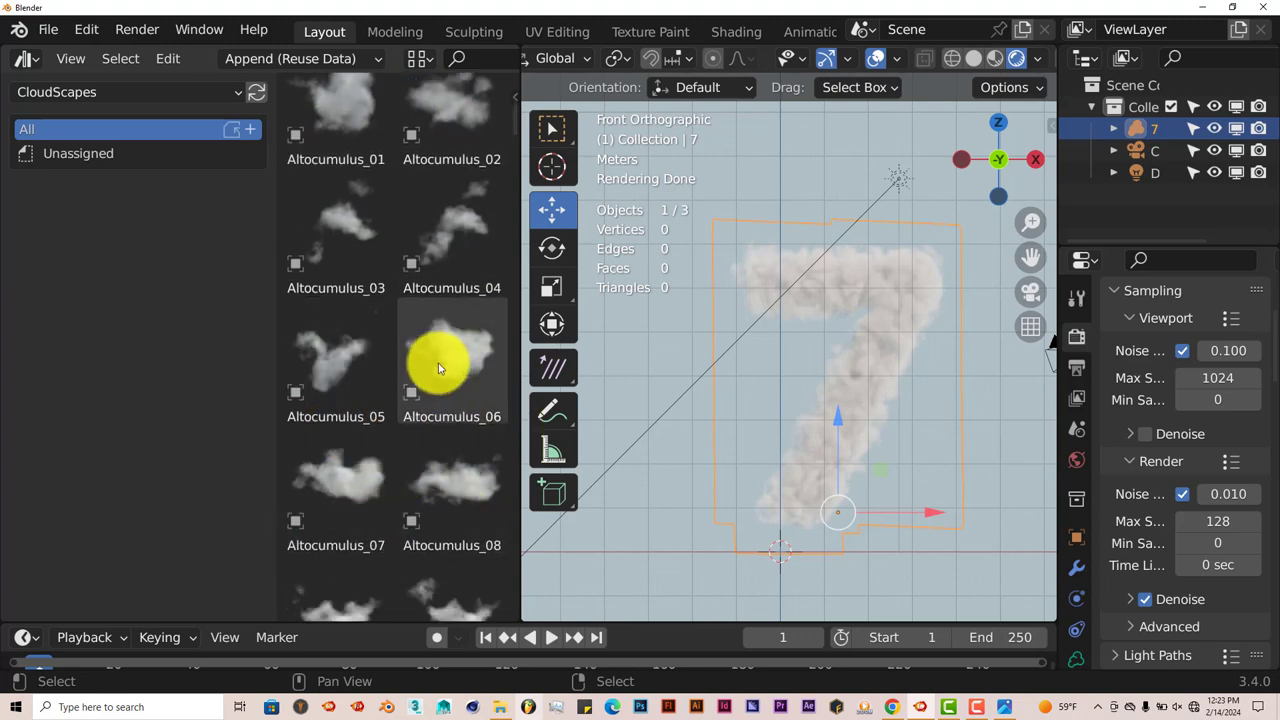
scroll(438, 368, up, 4)
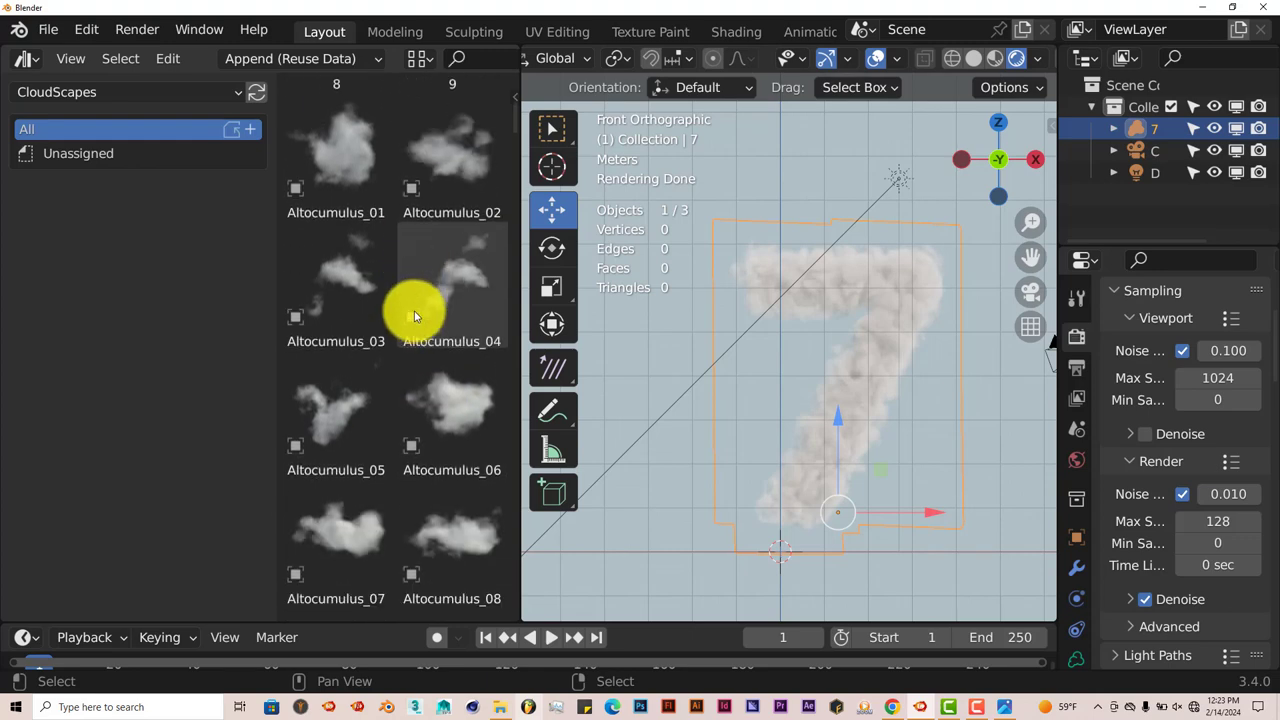
scroll(440, 412, down, 20)
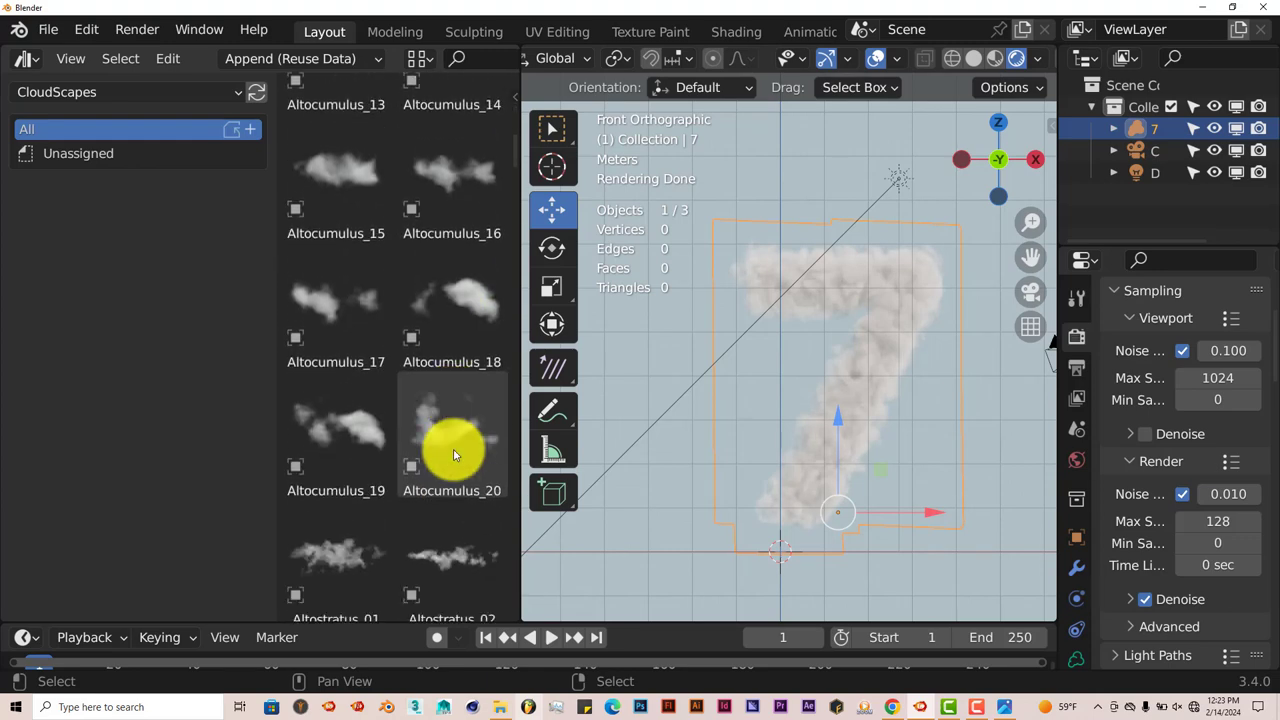
scroll(453, 456, down, 20)
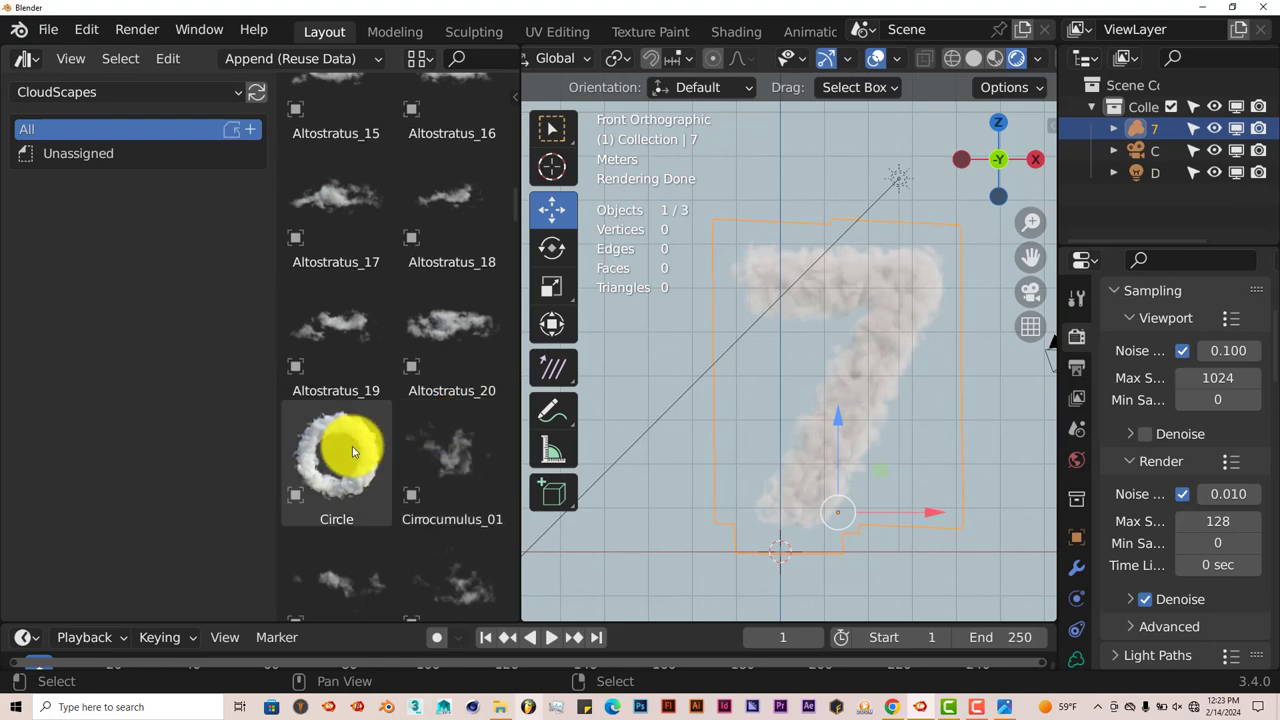
scroll(311, 431, down, 1)
scroll(380, 470, down, 20)
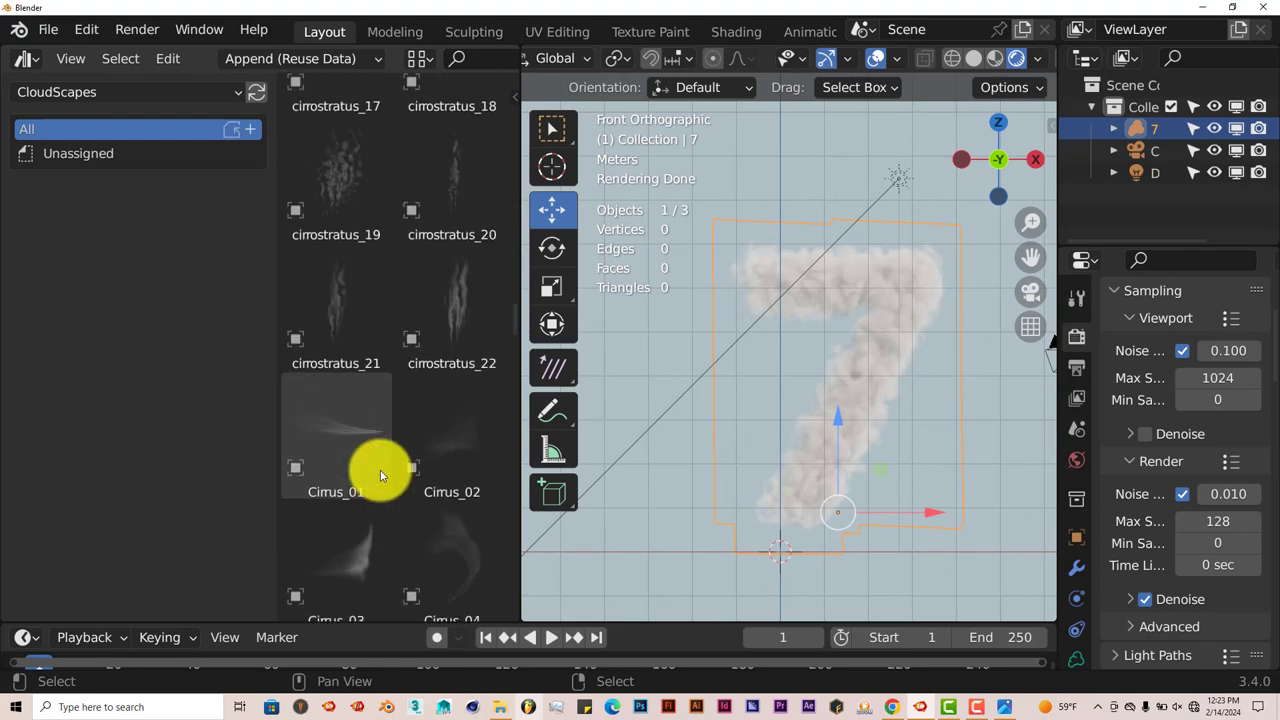
scroll(380, 470, down, 20)
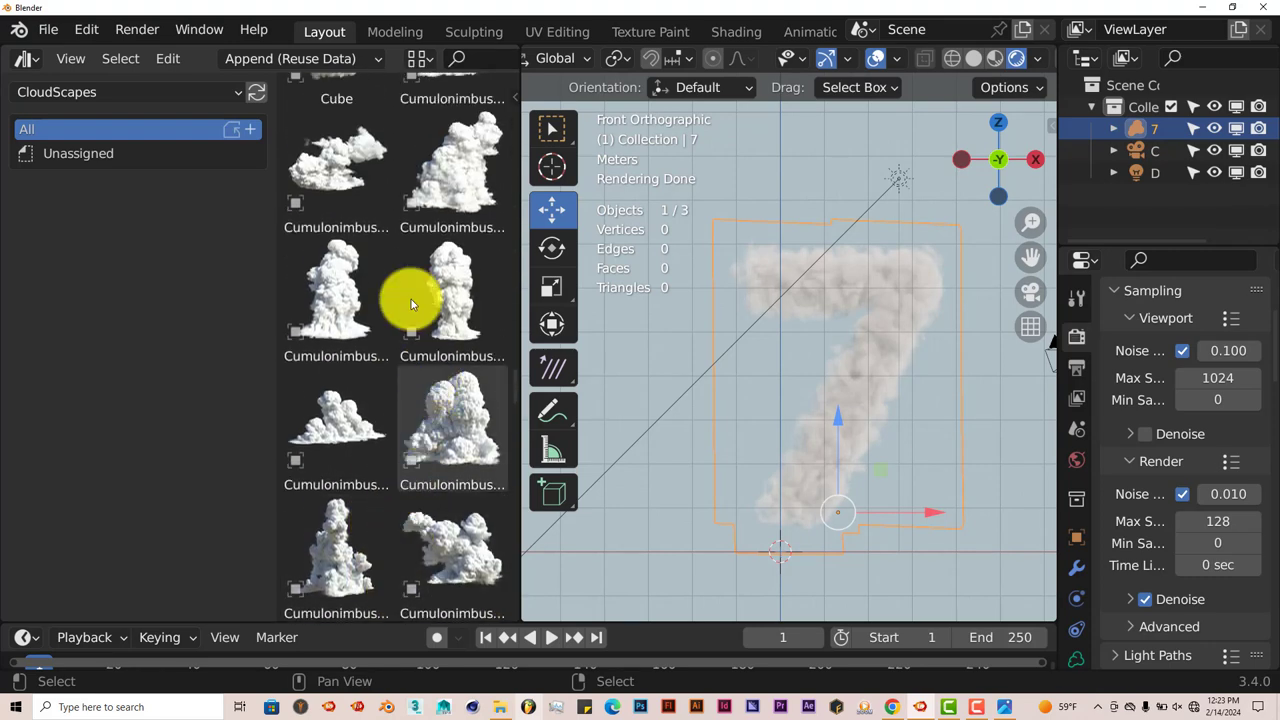